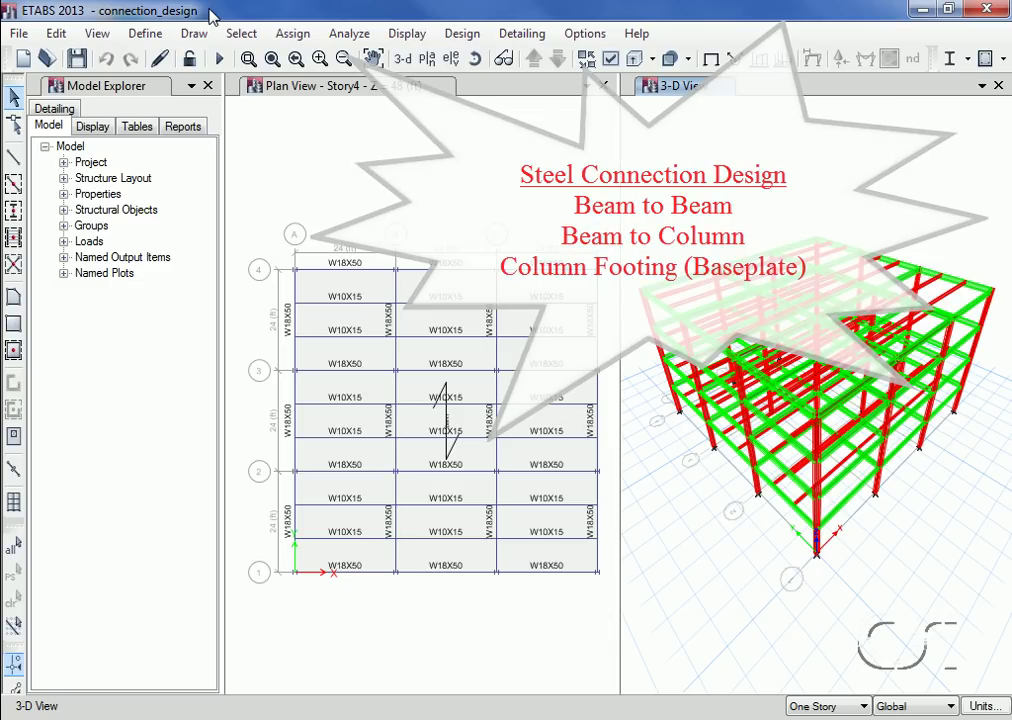
Zoom the 3-D view onto the beam-to-beam connection at the frame's top corner.
left_click(250, 58)
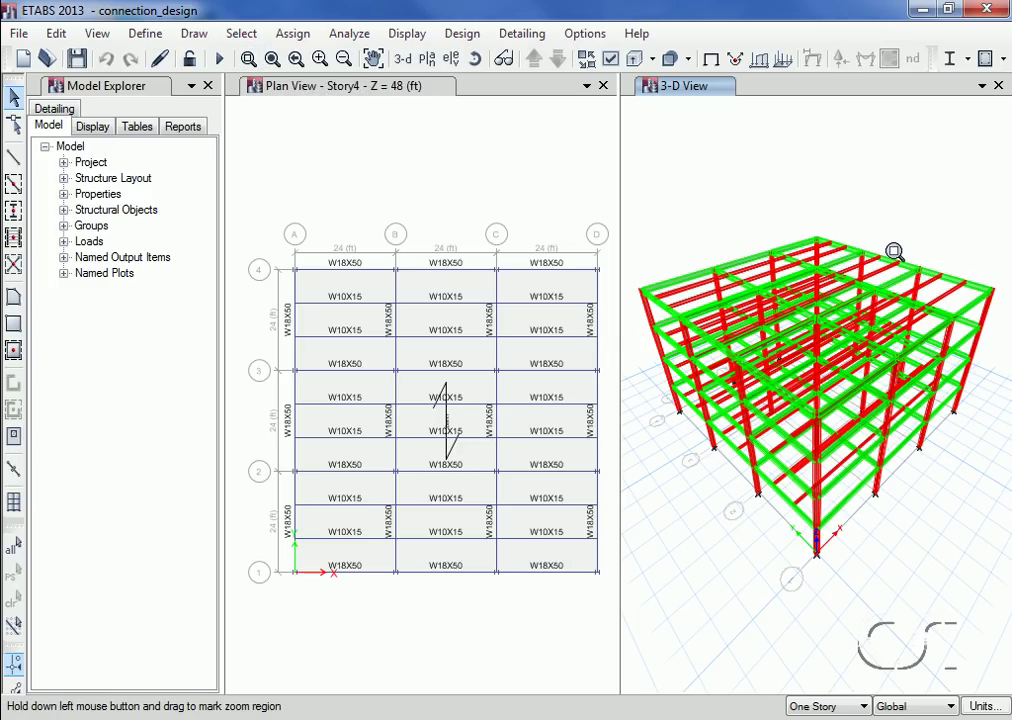
left_click_drag(885, 242, 908, 271)
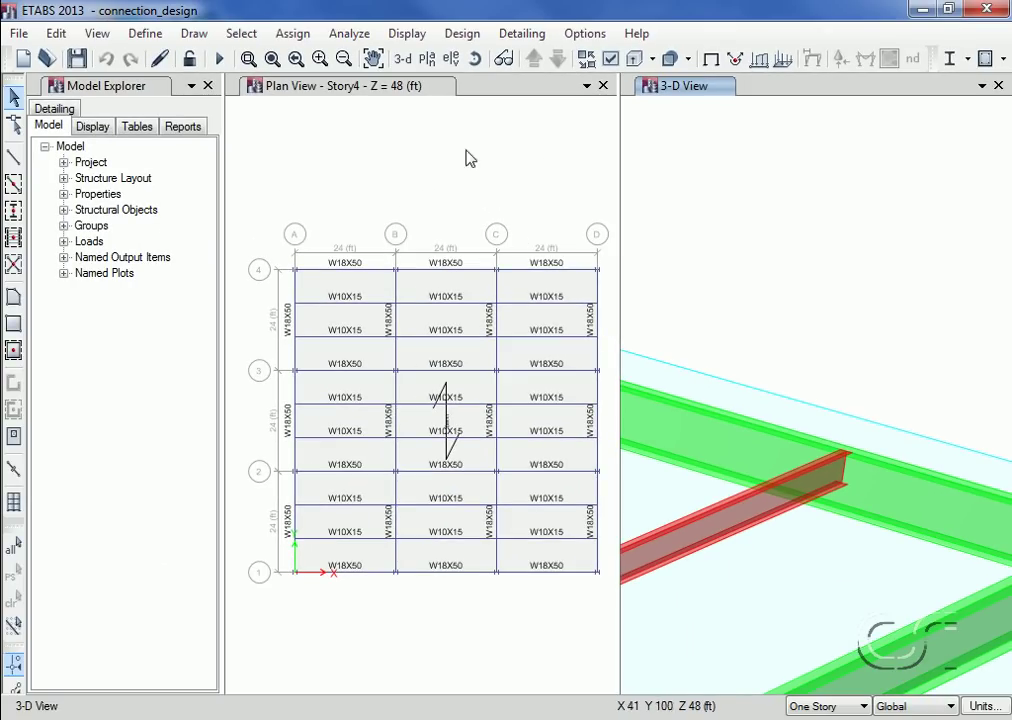
In steel connection preferences, preview Partial Vertical Plate, then set the Beam-Beam type to Horizontal Plate.
left_click(451, 40)
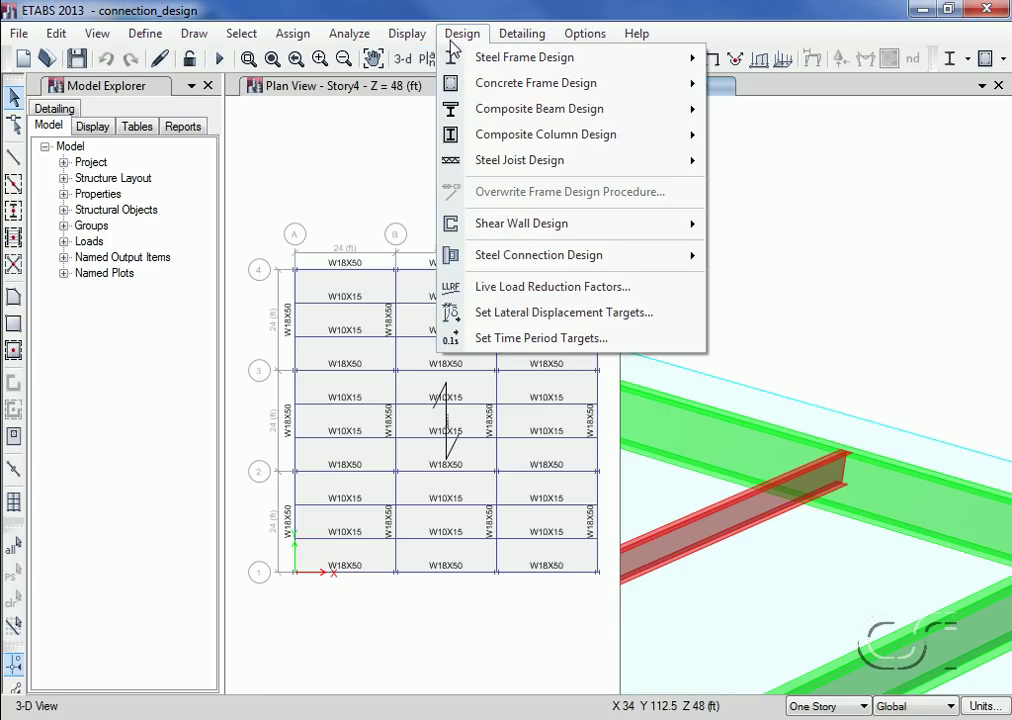
mouse_move(463, 257)
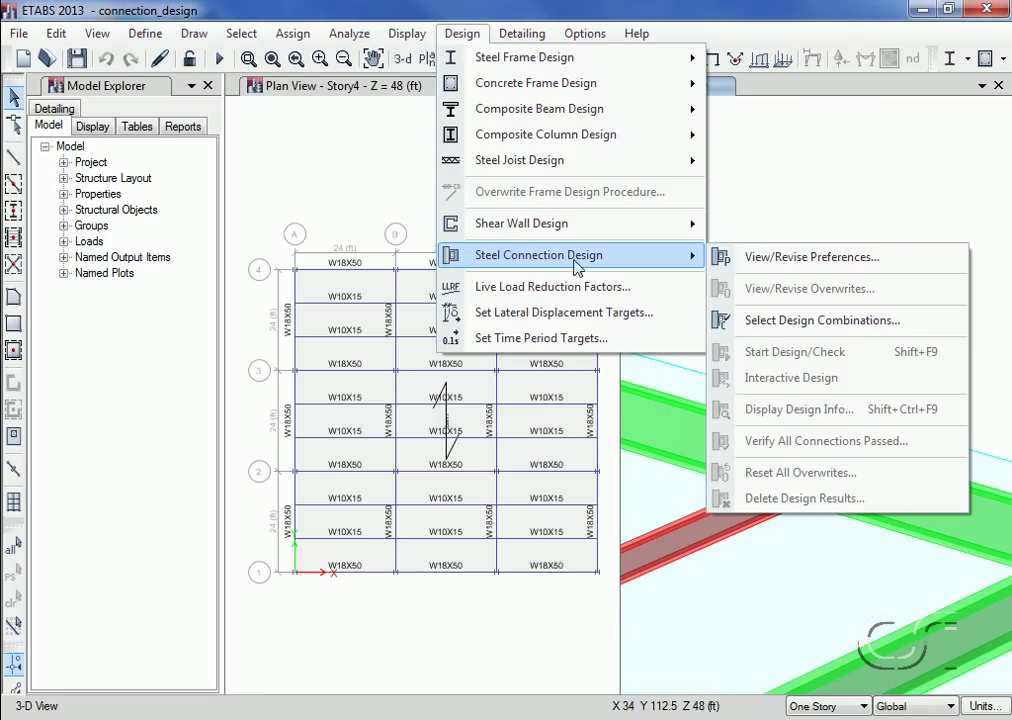
left_click(806, 260)
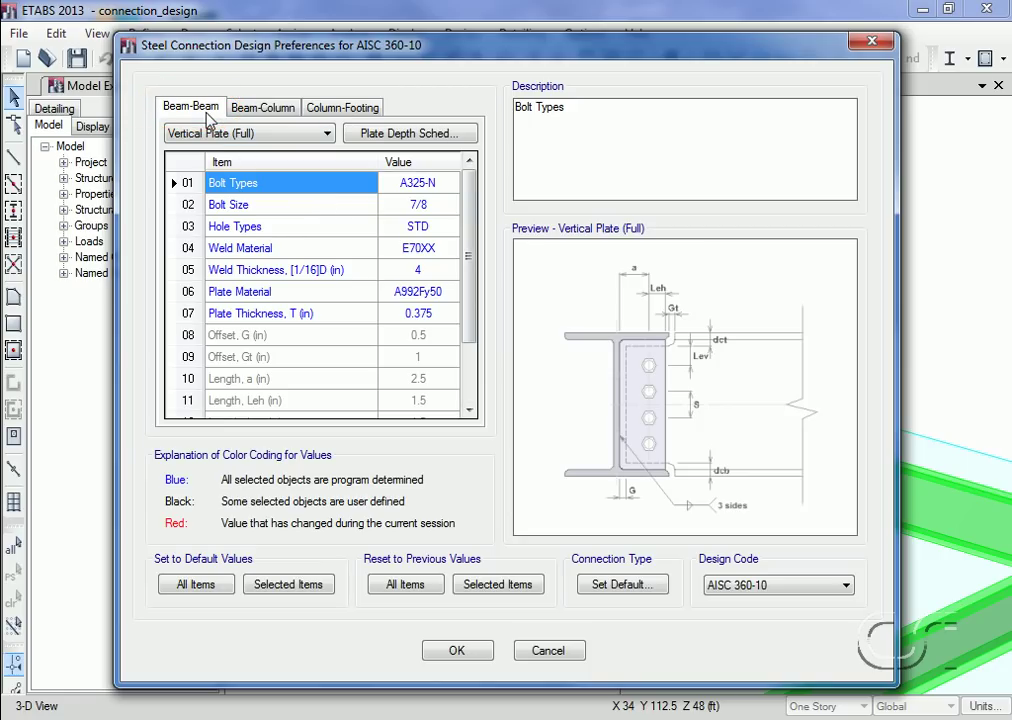
left_click(283, 140)
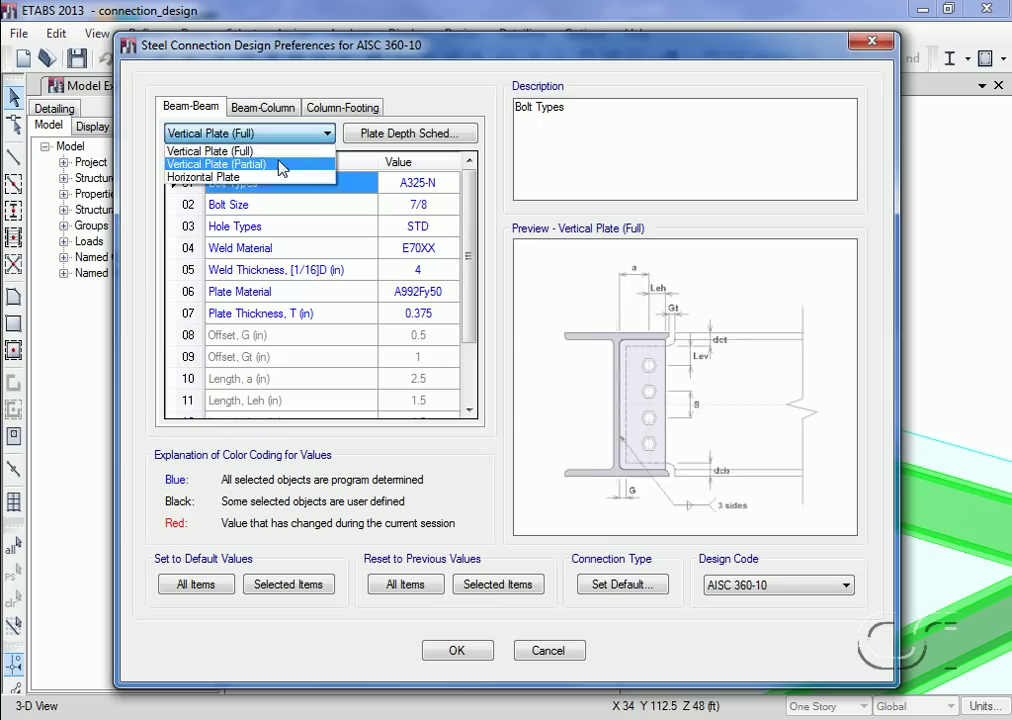
left_click(281, 165)
left_click(285, 134)
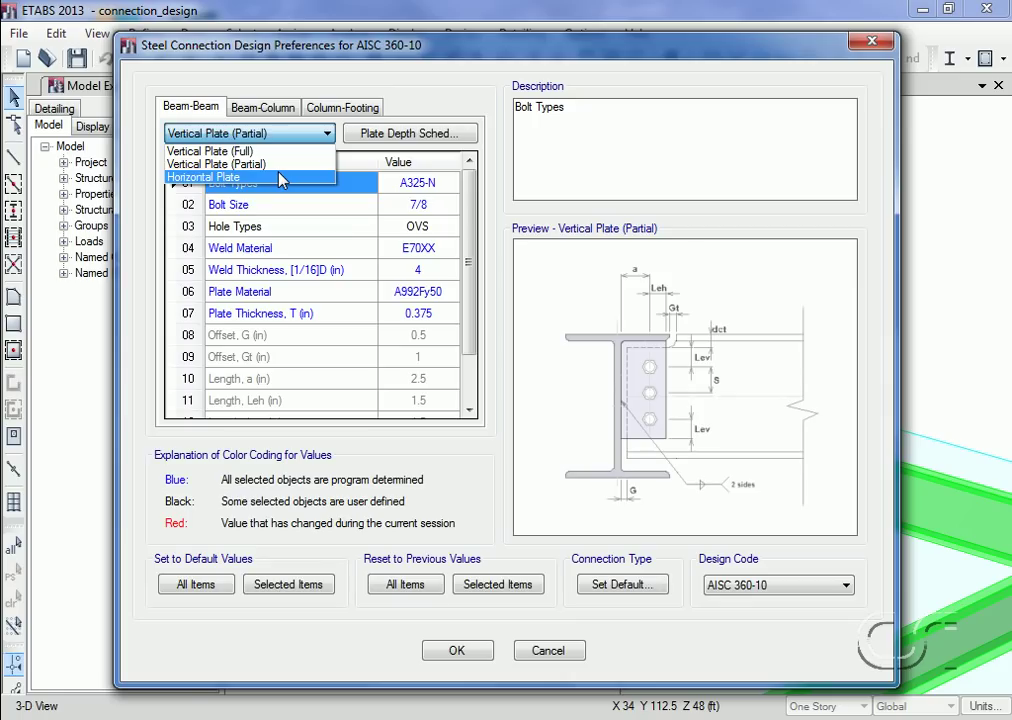
left_click(281, 178)
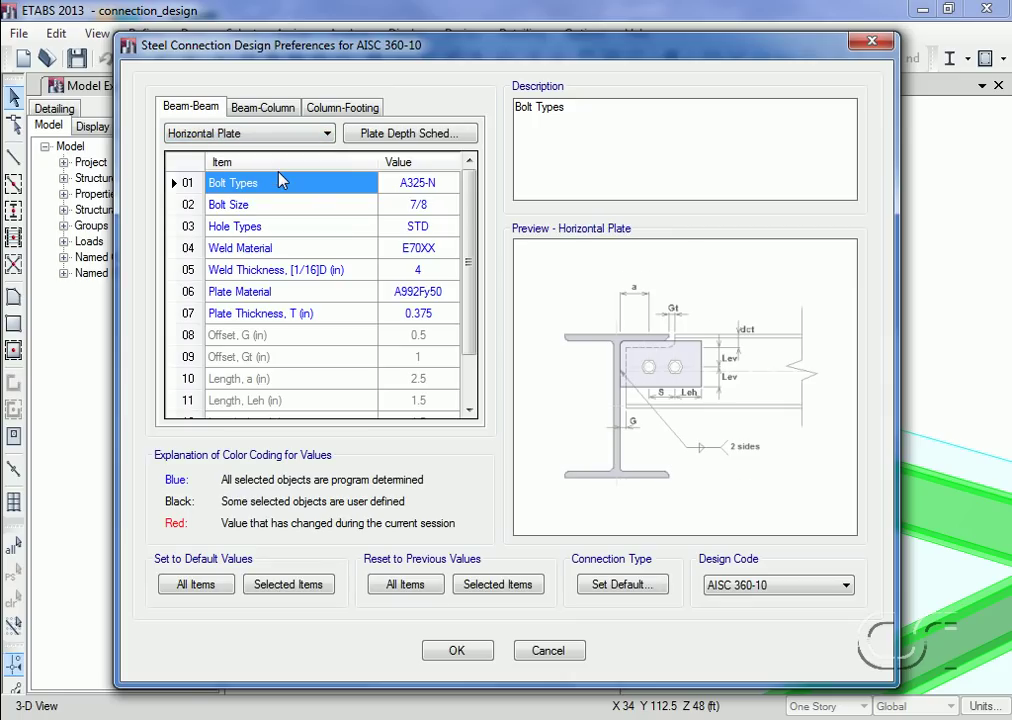
left_click(428, 136)
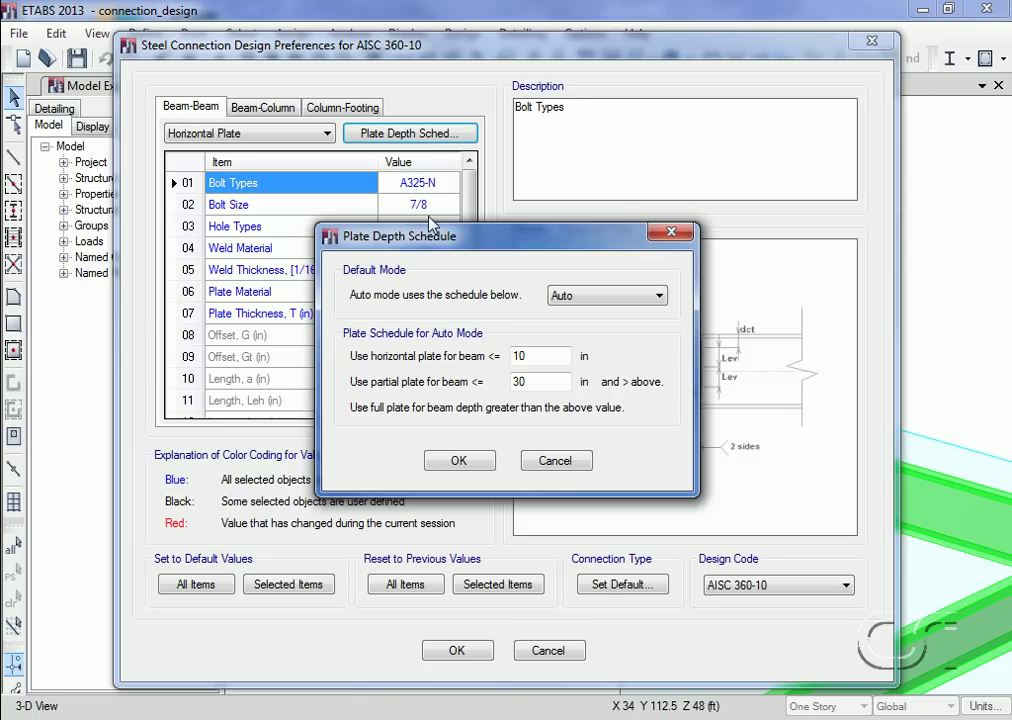
left_click(574, 298)
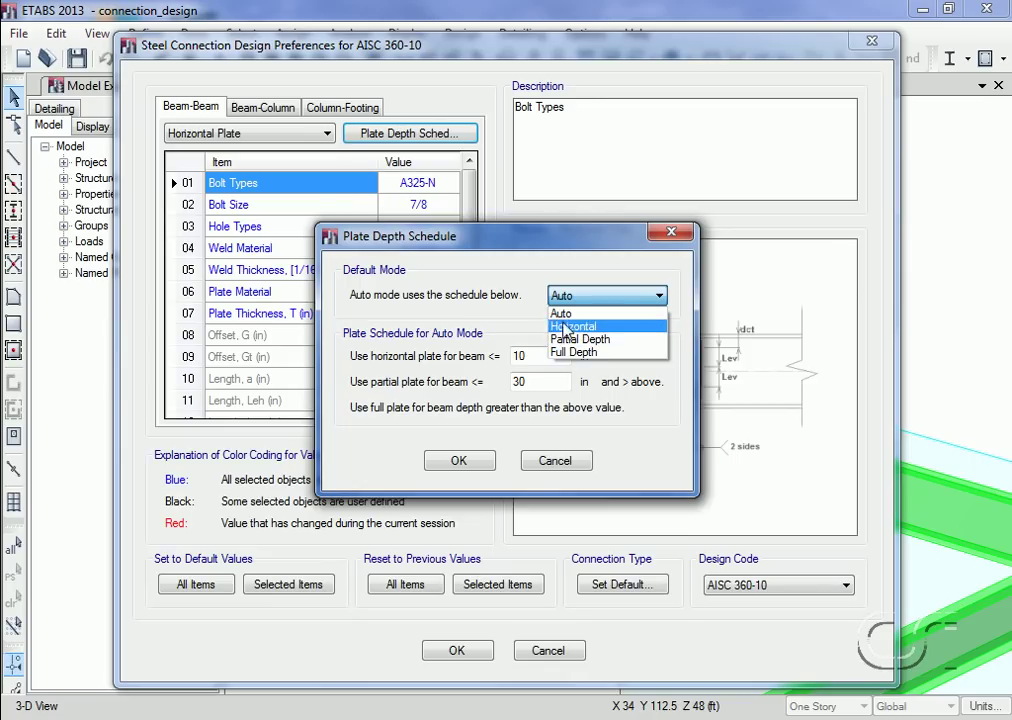
left_click(563, 316)
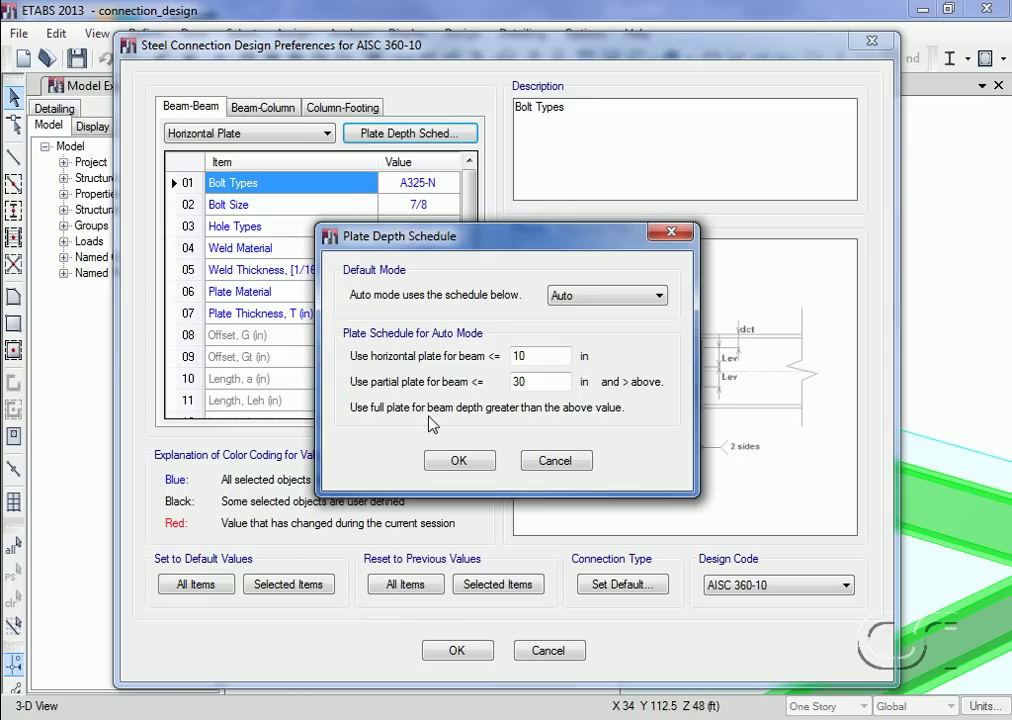
left_click(456, 462)
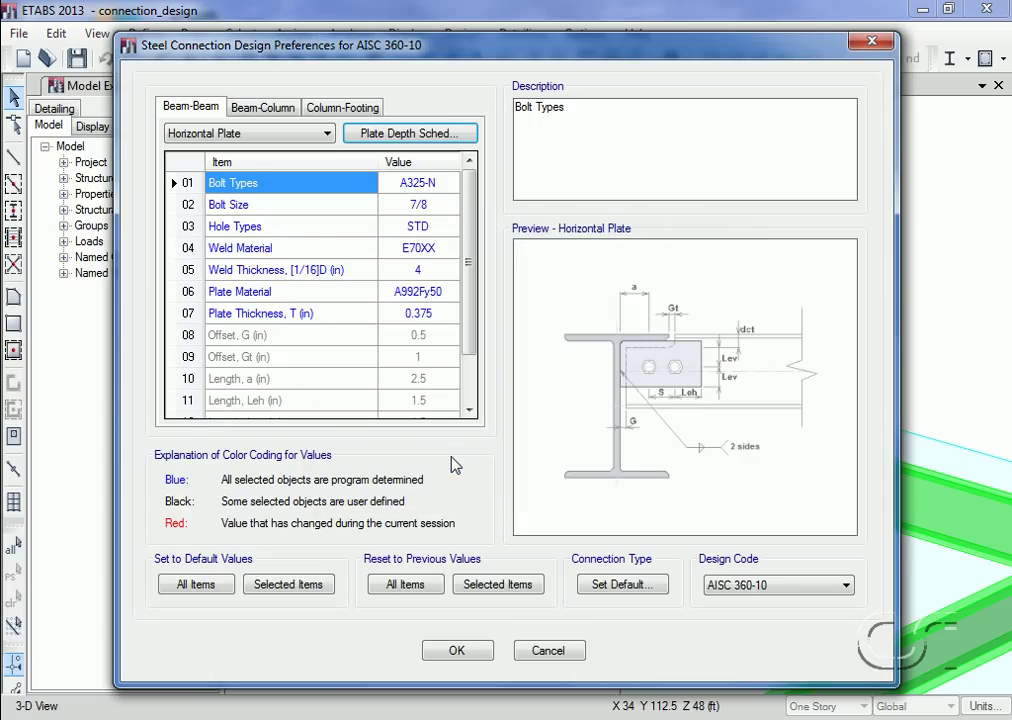
Confirm A325-N as the bolt type and 7/8 as the bolt size.
left_click(443, 188)
left_click(452, 184)
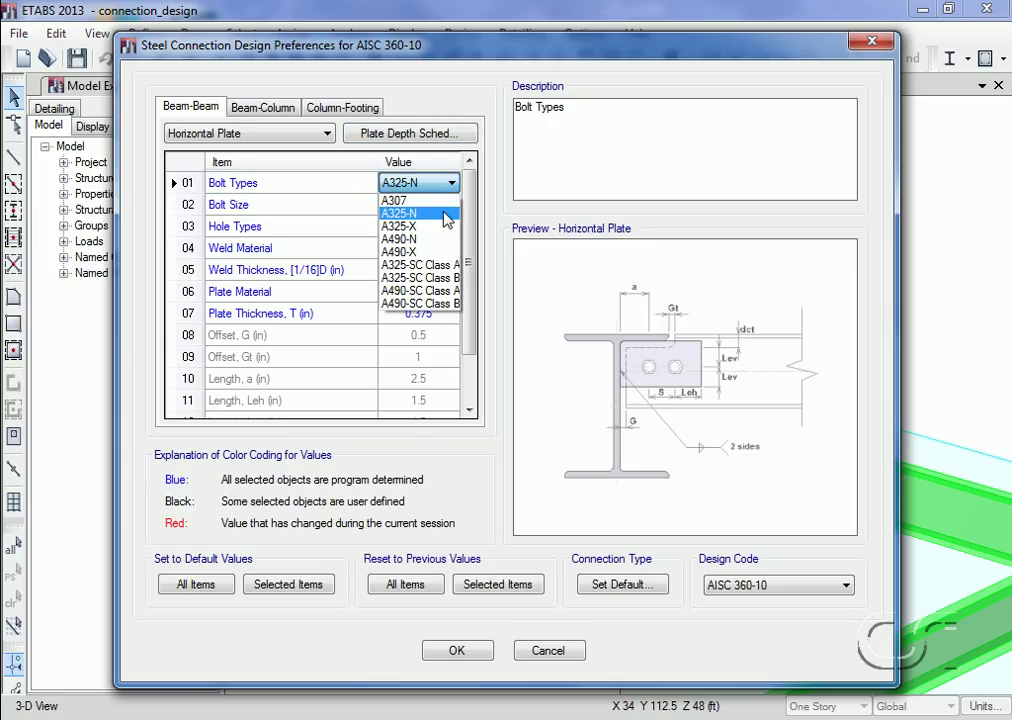
left_click(446, 214)
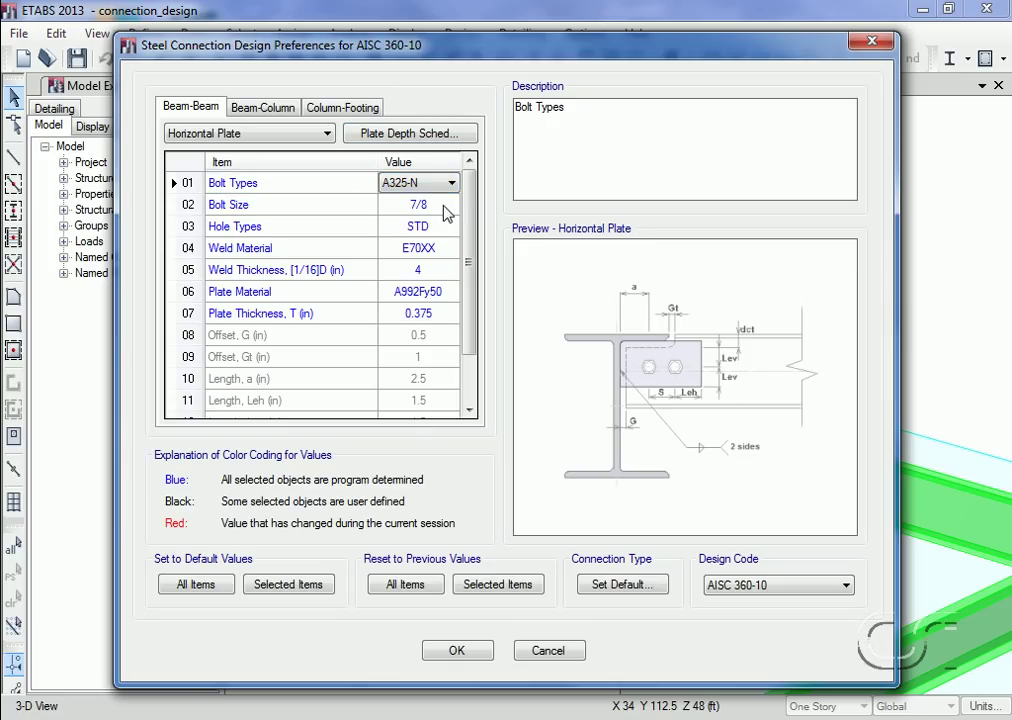
left_click(446, 212)
left_click(449, 207)
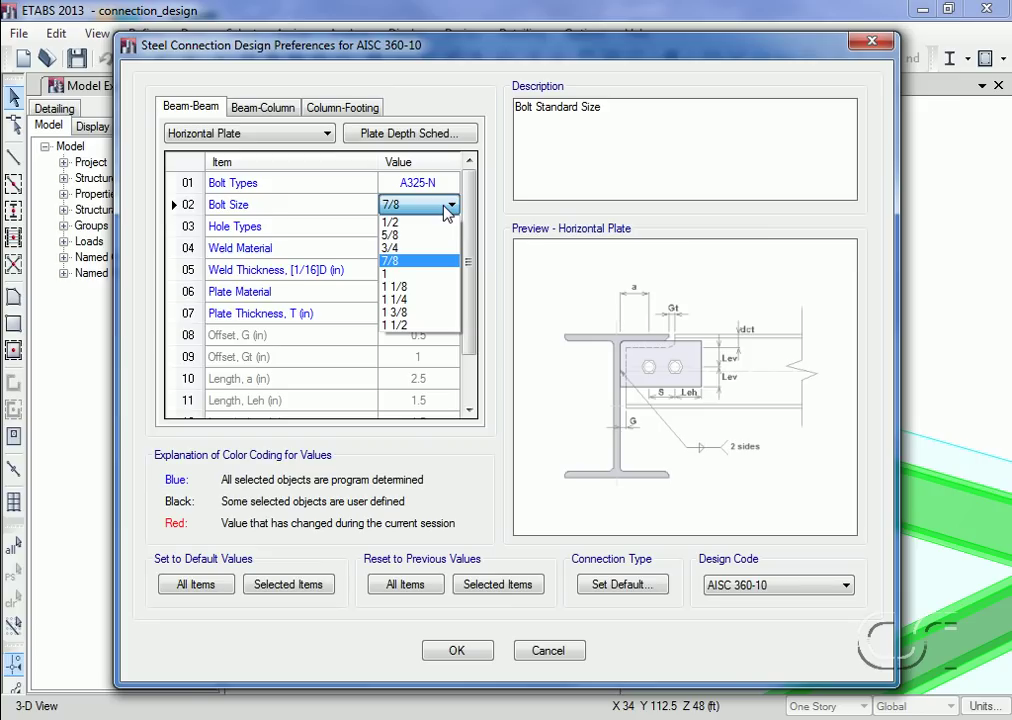
left_click(440, 261)
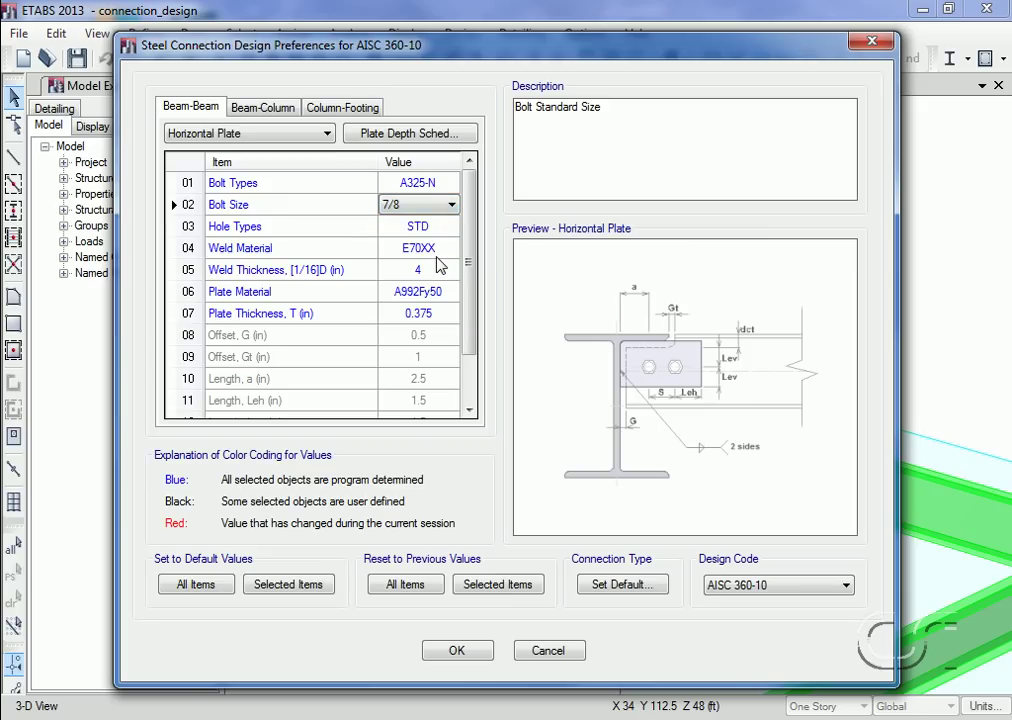
Keep STD as the hole type and E70XX as the weld material.
left_click(440, 233)
left_click(441, 233)
left_click(438, 243)
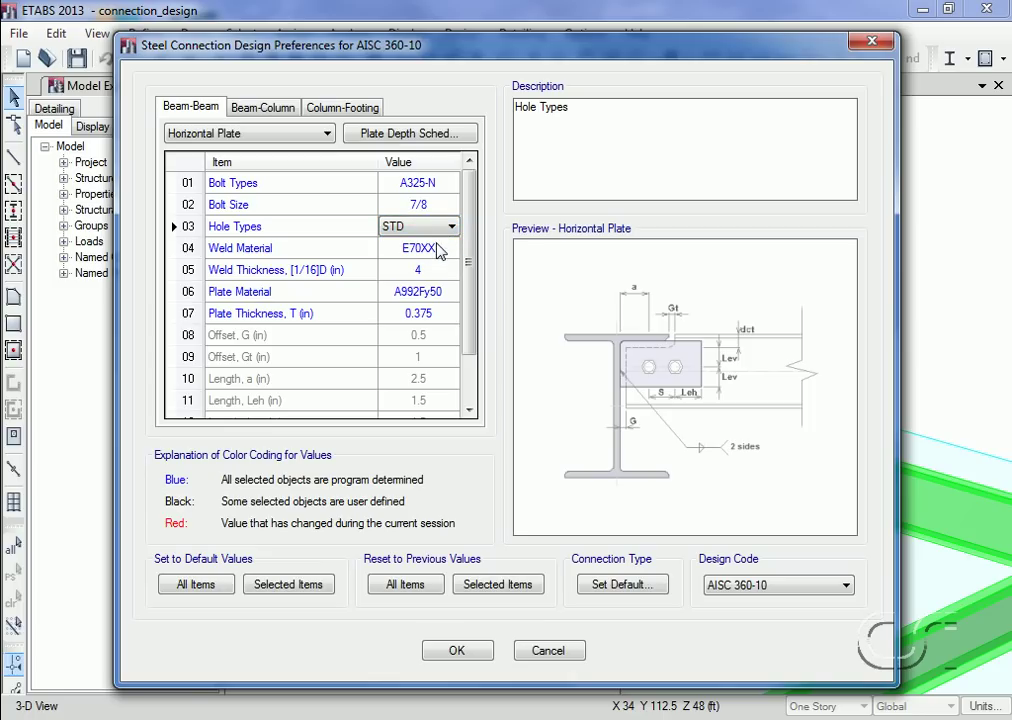
left_click(437, 246)
left_click(438, 247)
left_click(437, 249)
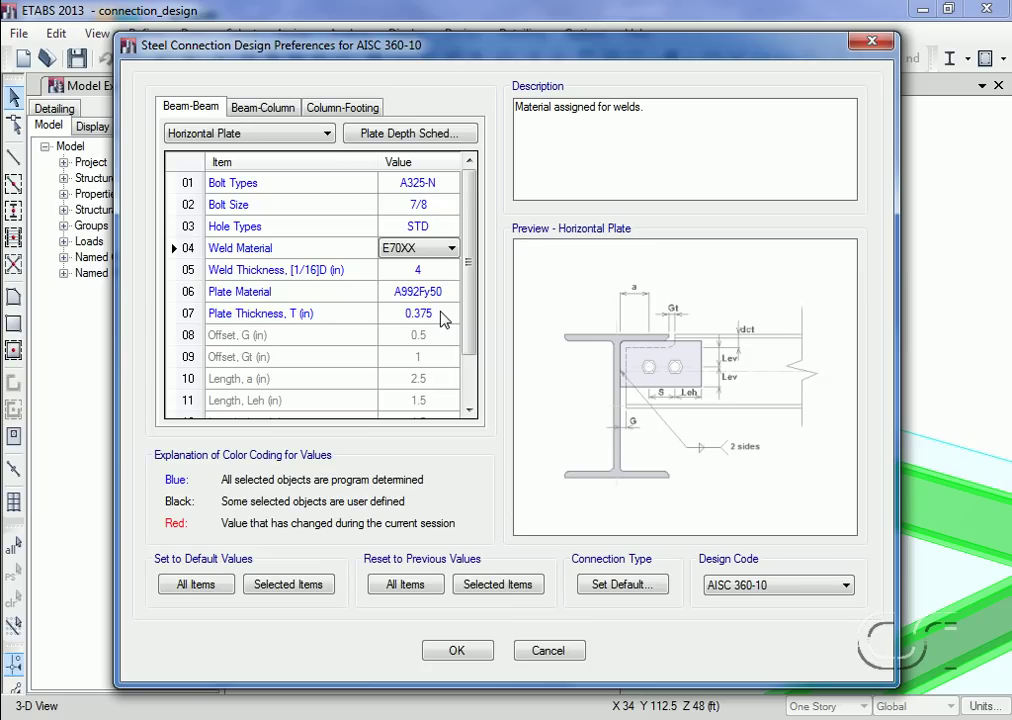
scroll(469, 310, "down", 3)
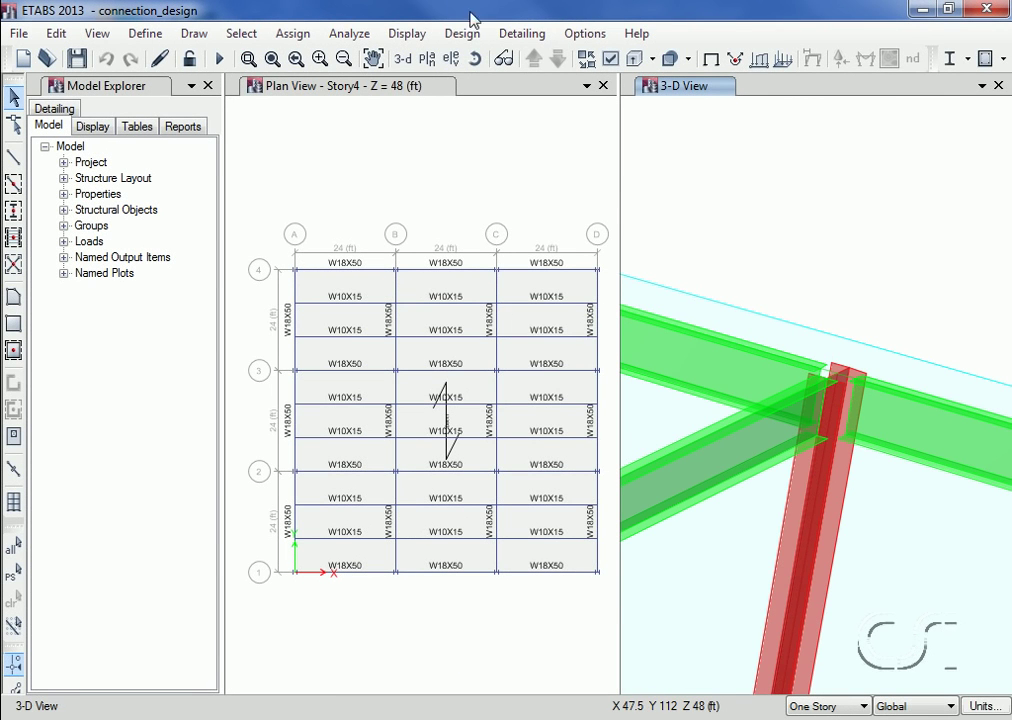
Reopen the steel connection preferences on the Beam-Column settings.
left_click(460, 35)
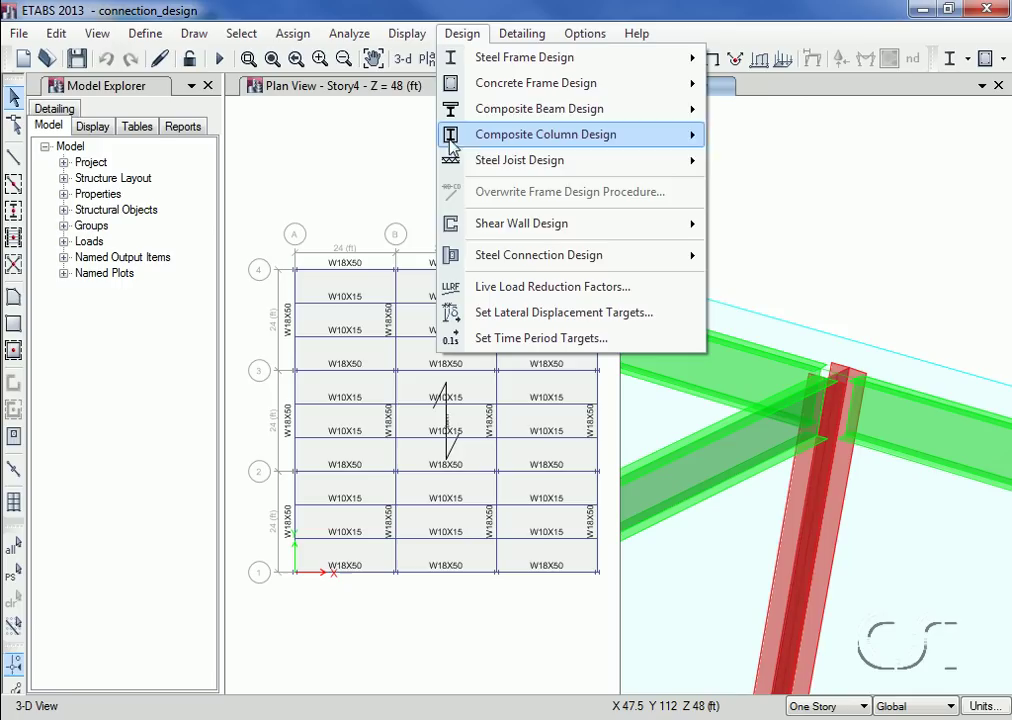
mouse_move(459, 258)
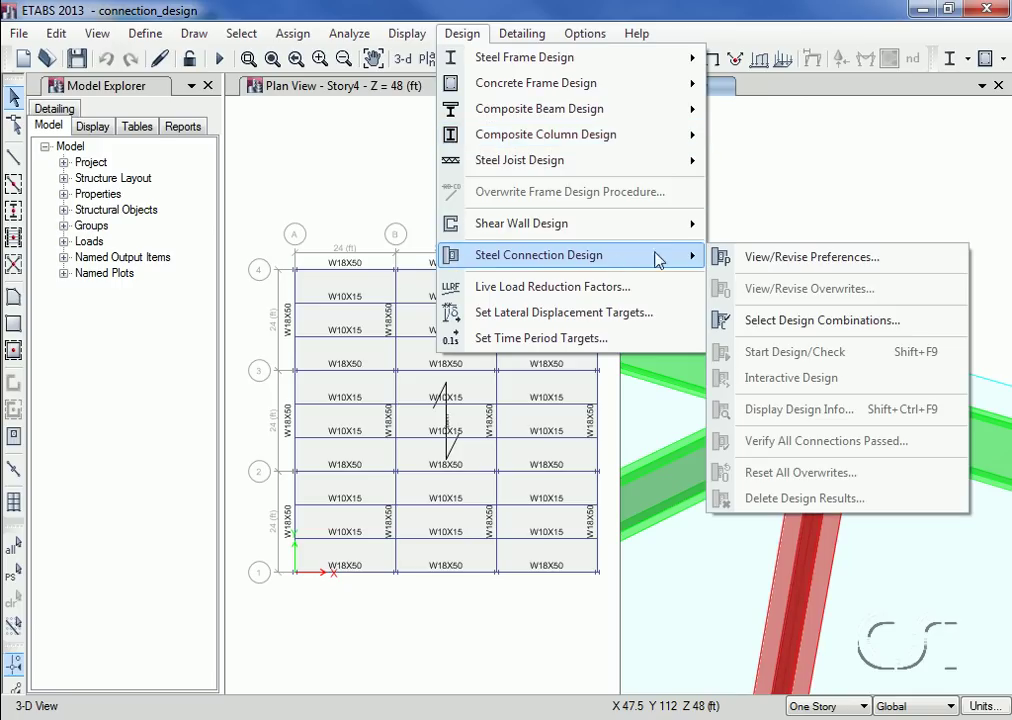
left_click(805, 258)
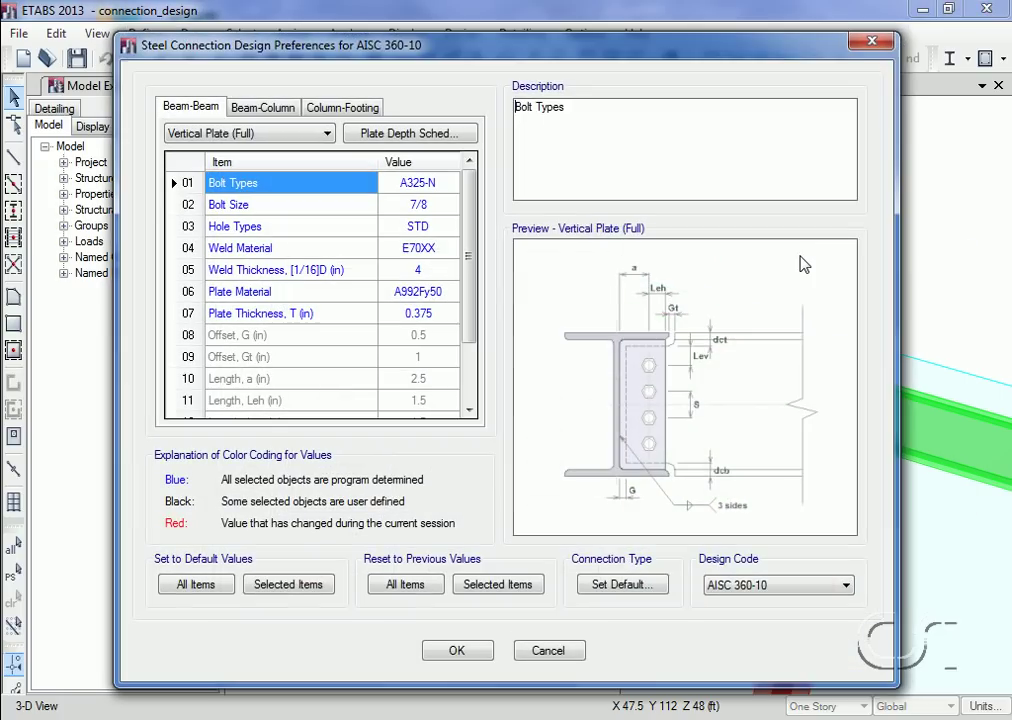
left_click(285, 110)
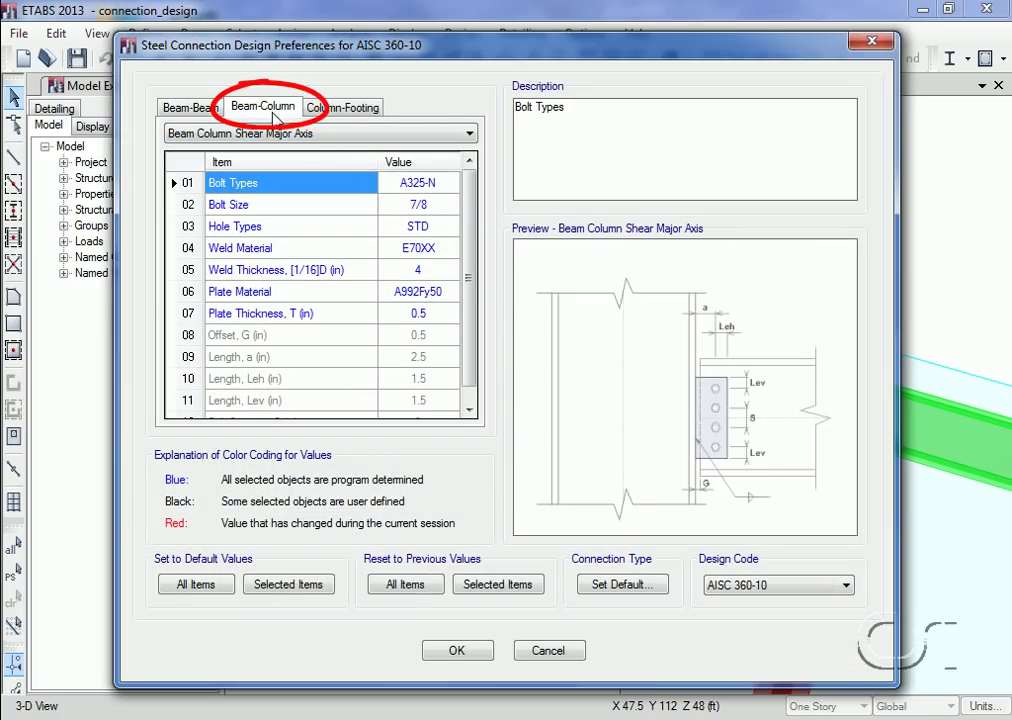
Review the beam-column Shear Minor Axis, Moment Major Axis, then Moment Minor Axis connection types.
left_click(463, 137)
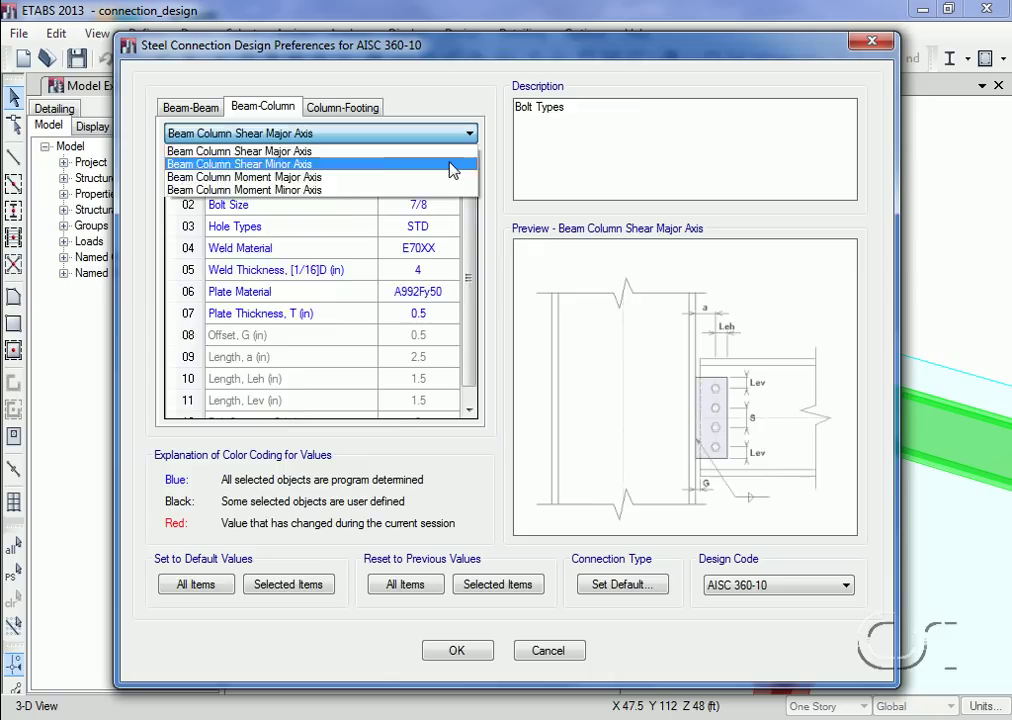
left_click(452, 167)
left_click(448, 137)
left_click(445, 178)
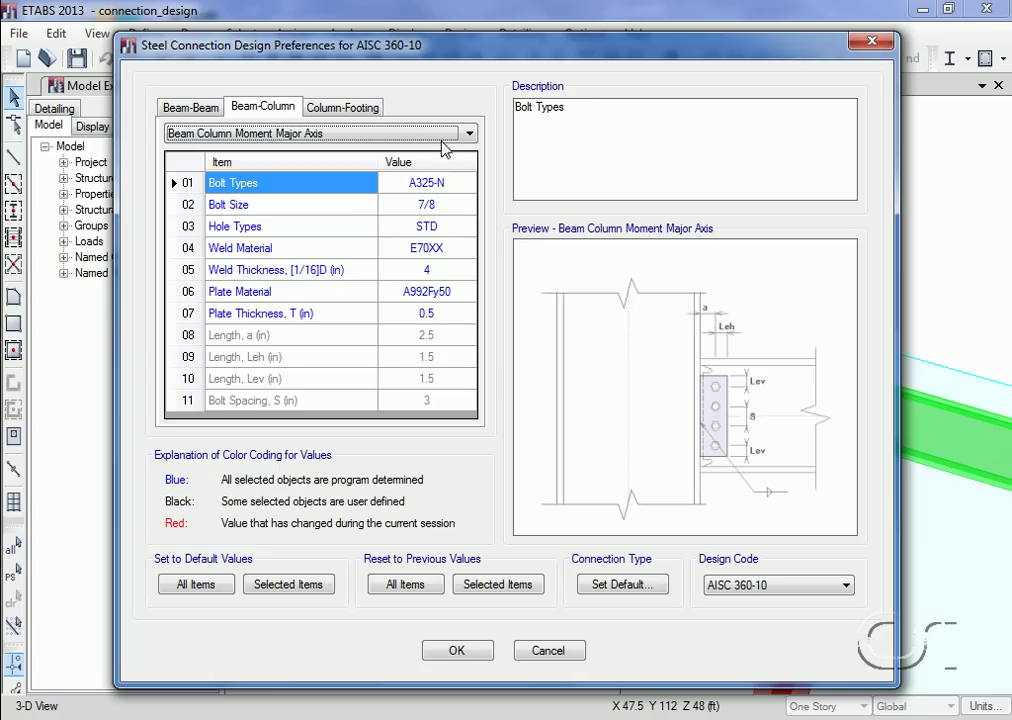
left_click(445, 137)
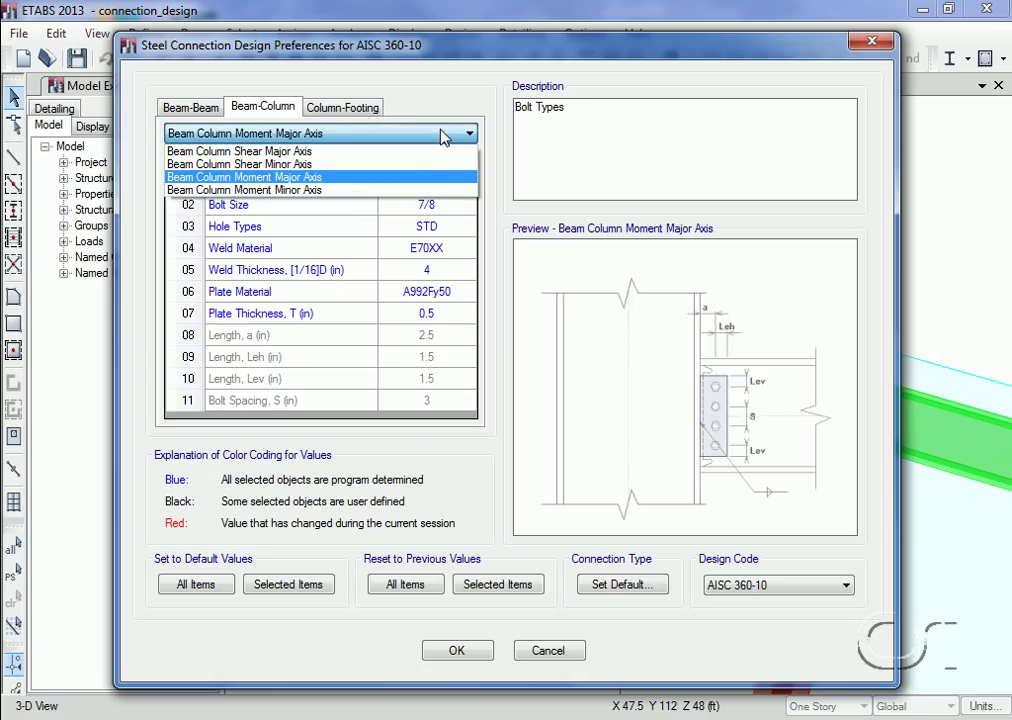
left_click(443, 189)
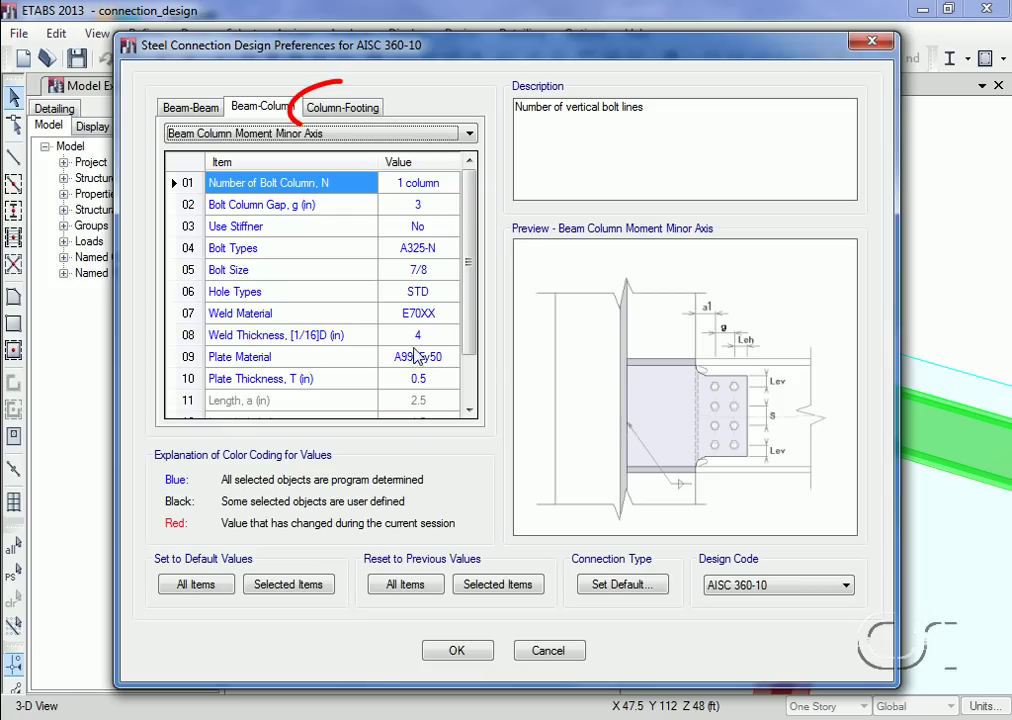
Review Column-Footing defaults: concrete pedestal, 12 in base plate offset, F1554 Gr 36 anchor rods.
left_click(323, 116)
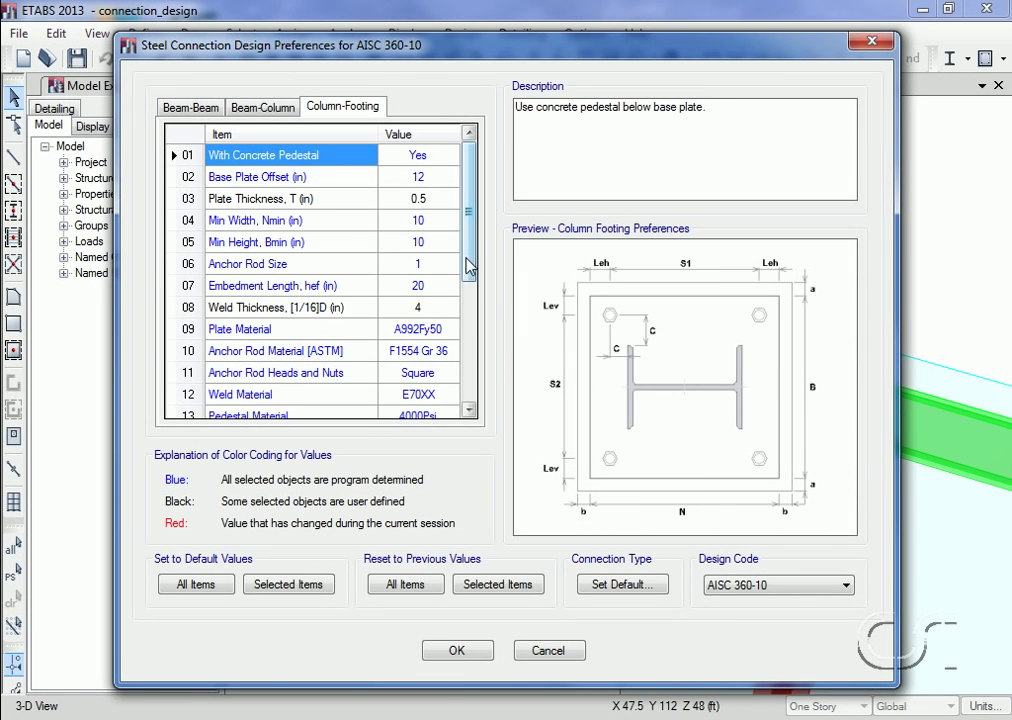
scroll(463, 308, "down", 1)
scroll(463, 308, "down", 3)
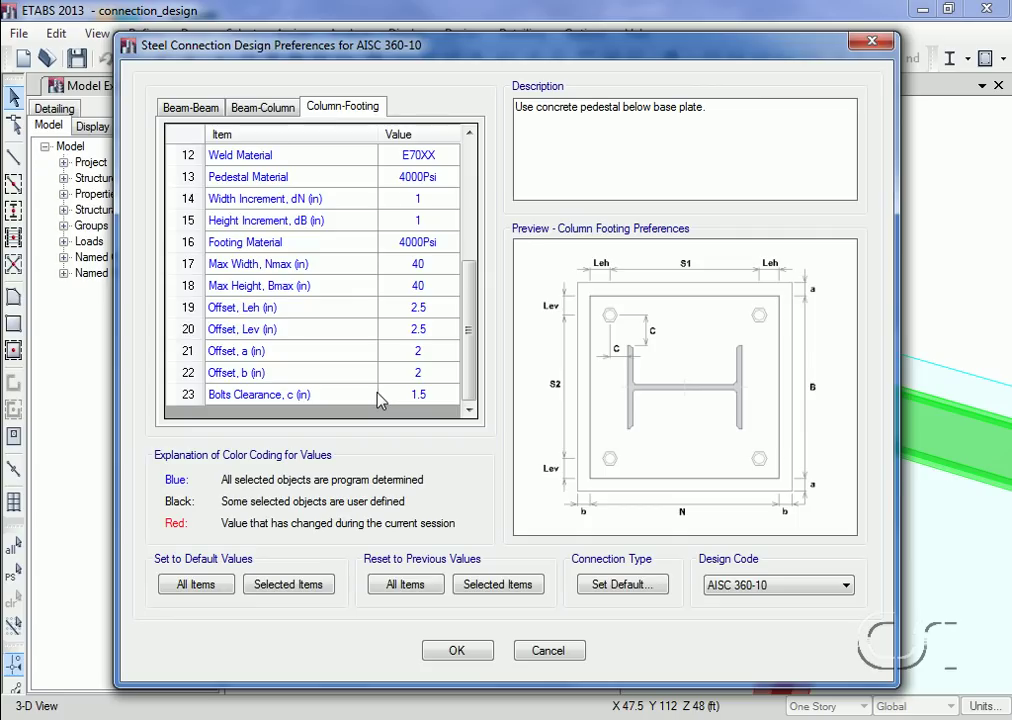
scroll(470, 373, "up", 1)
left_click_drag(470, 373, 475, 240)
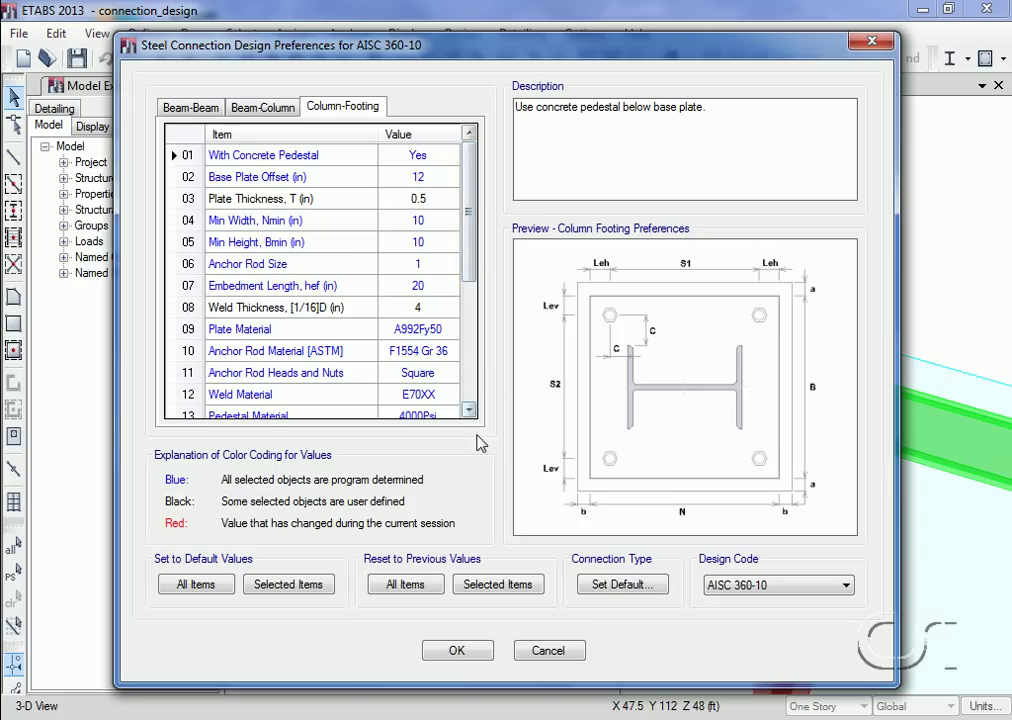
Accept the preferences and keep DStlS1 and DStlS2 as the connection design combinations.
left_click(455, 651)
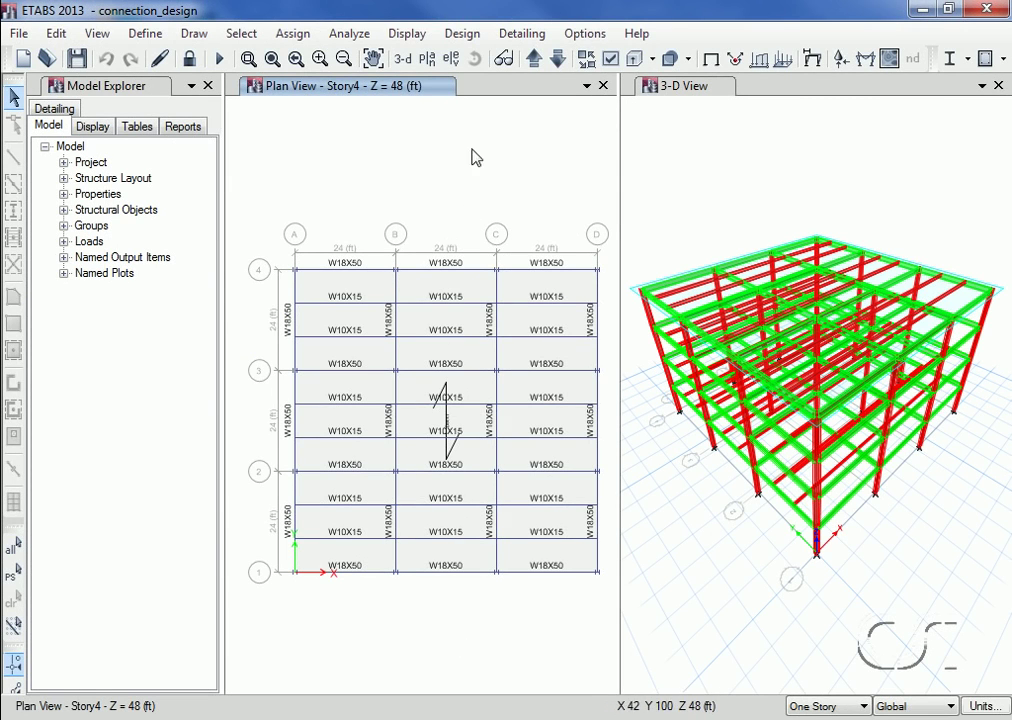
left_click(470, 36)
mouse_move(524, 257)
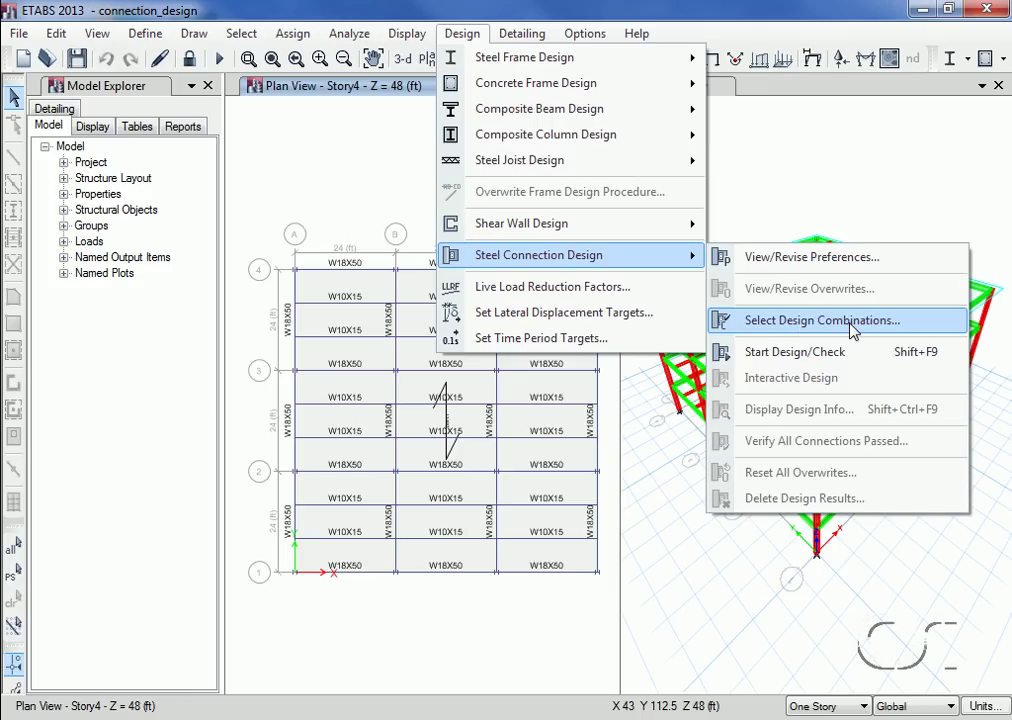
left_click(852, 322)
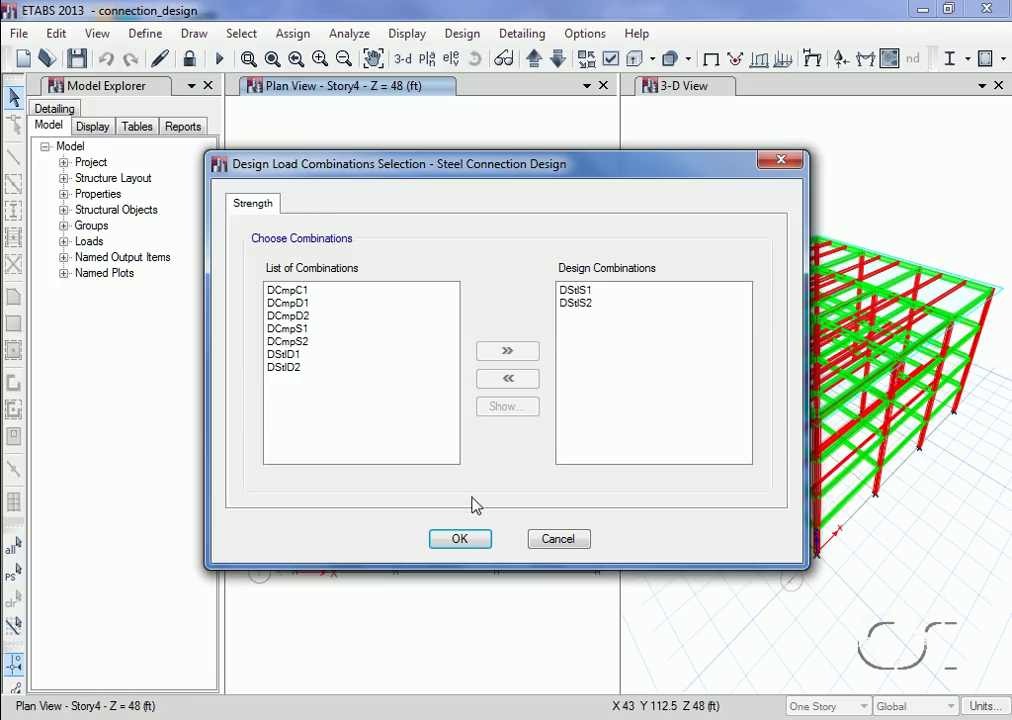
left_click(459, 540)
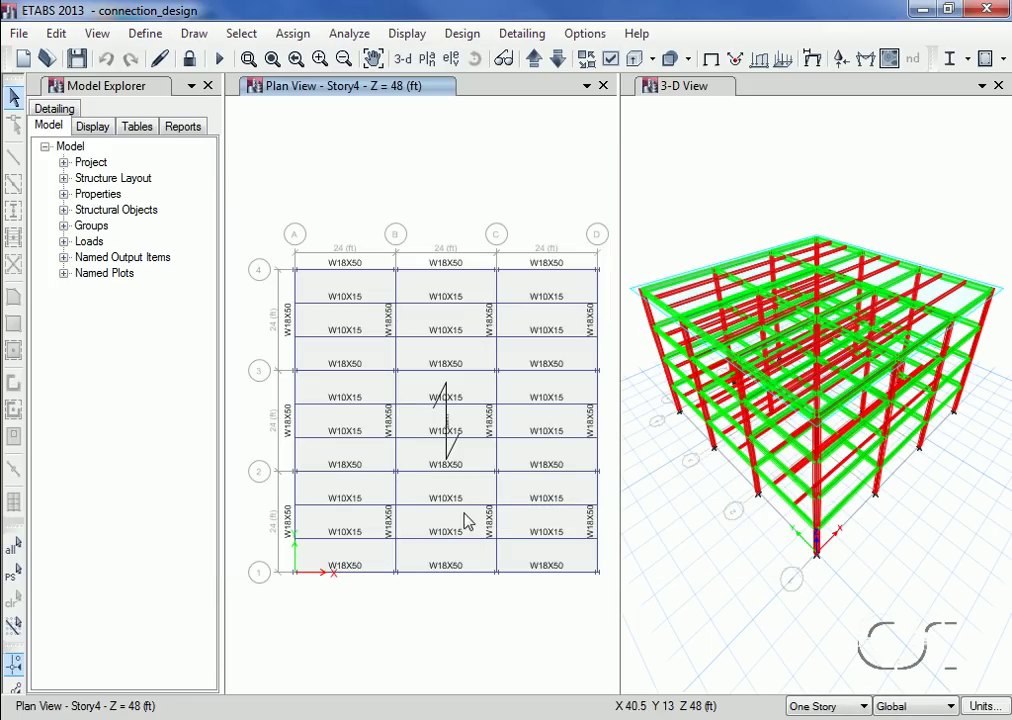
Run the steel connection design check (Start Design/Check, Shift+F9).
left_click(463, 36)
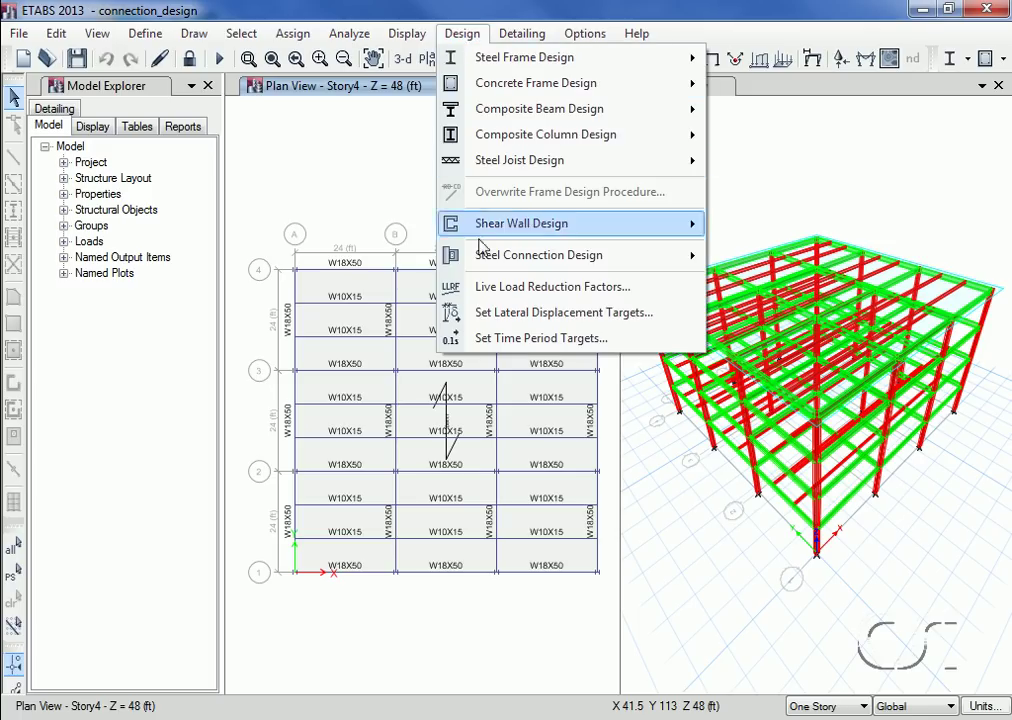
mouse_move(481, 258)
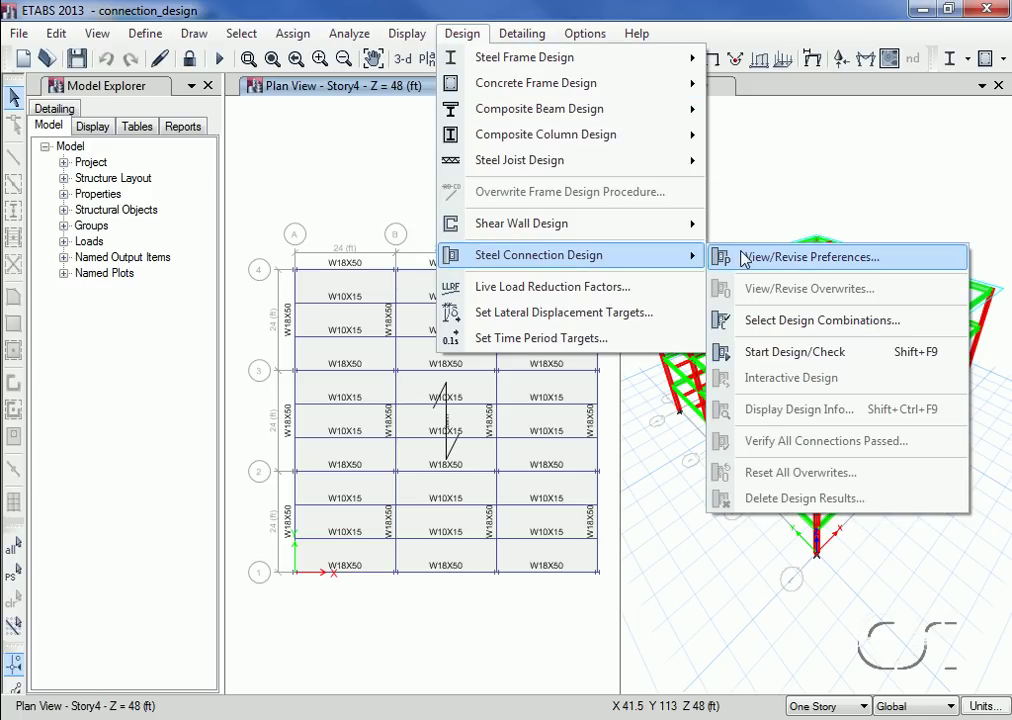
left_click(851, 357)
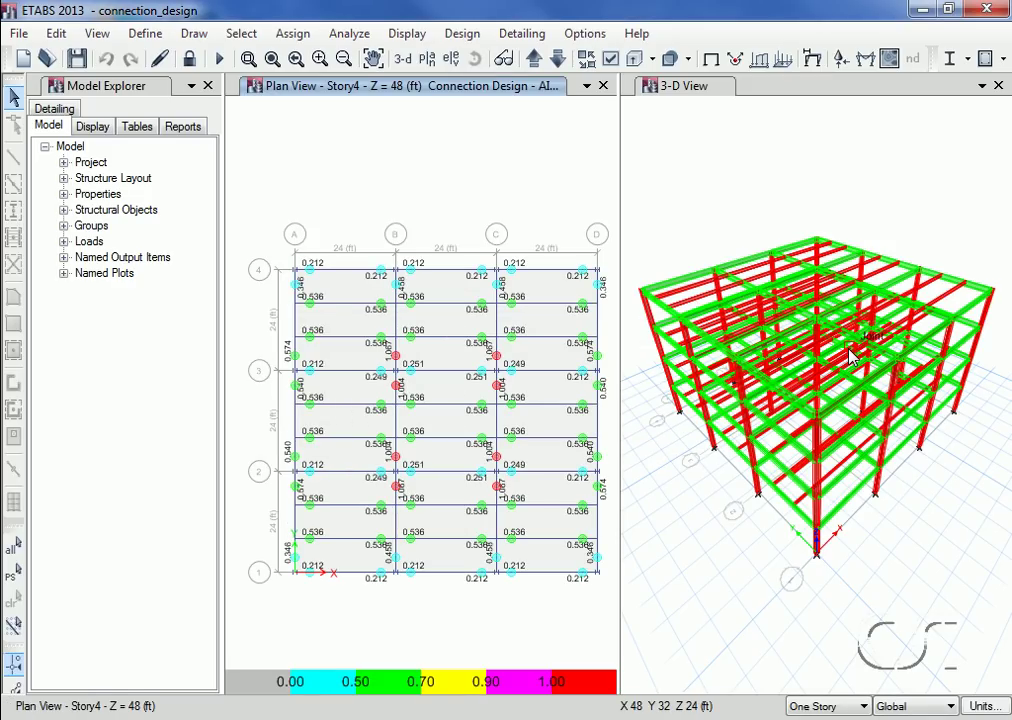
Zoom the Story4 plan onto the central girder with the 1.067 and 1.004 connections.
left_click(411, 187)
left_click(249, 60)
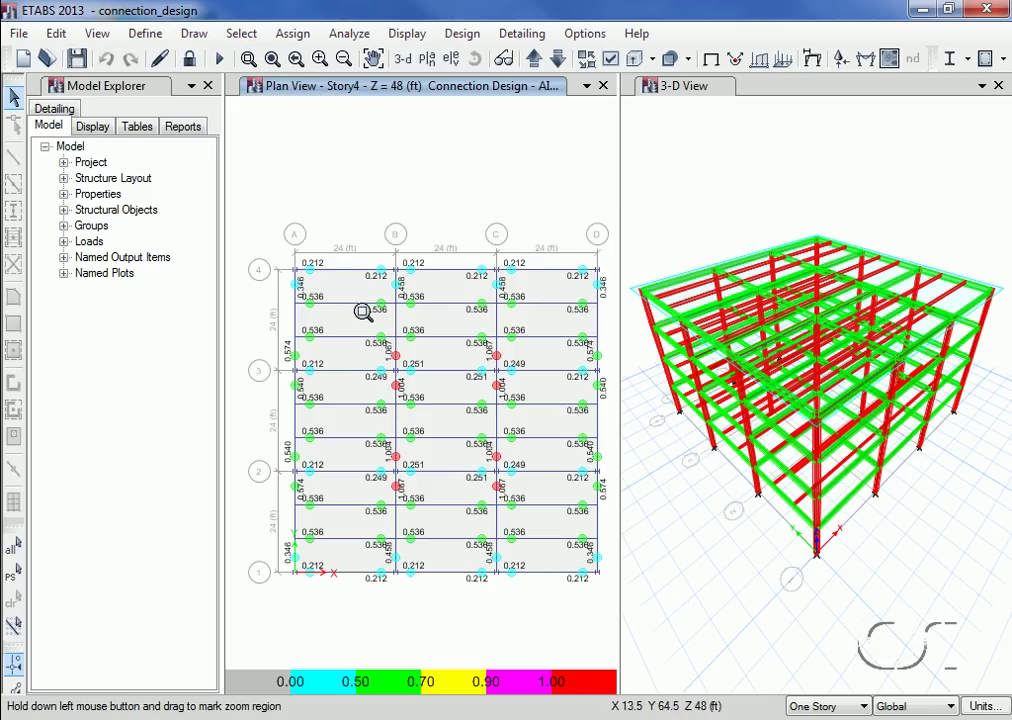
left_click_drag(358, 318, 429, 389)
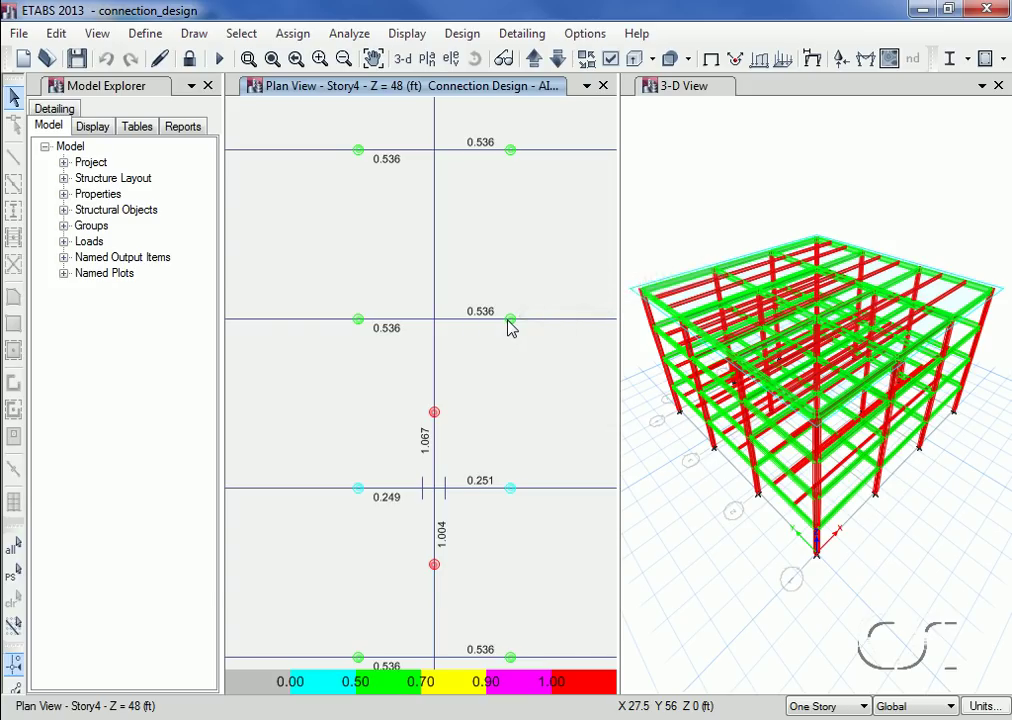
Open connection B35-CI's design details and its full 6-page Beam-Beam report.
right_click(510, 322)
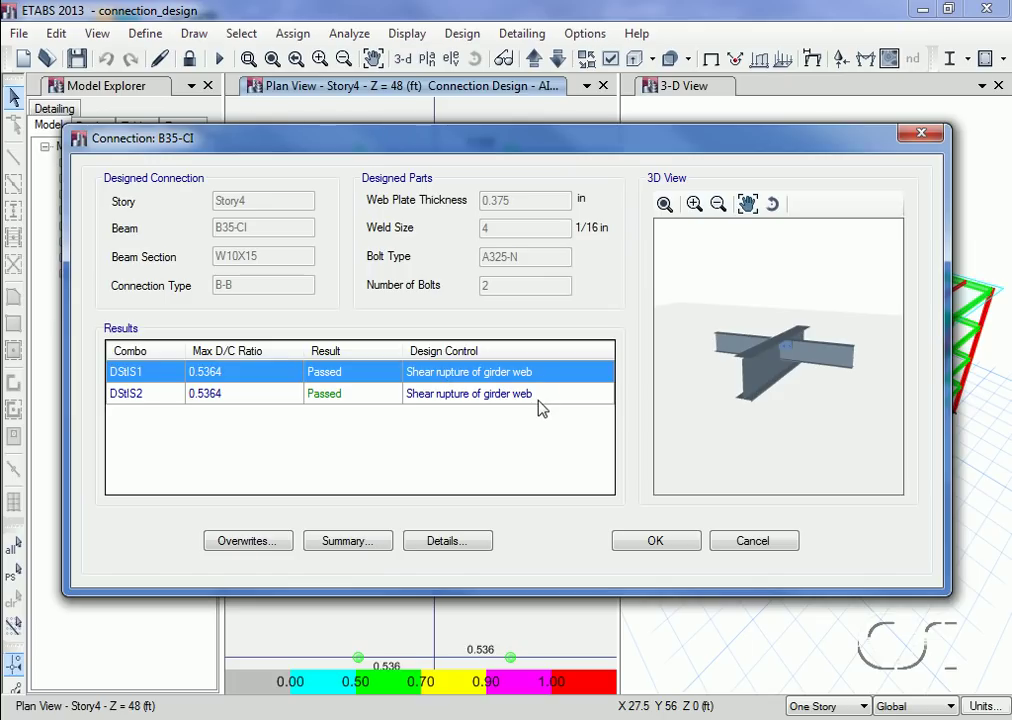
left_click(447, 541)
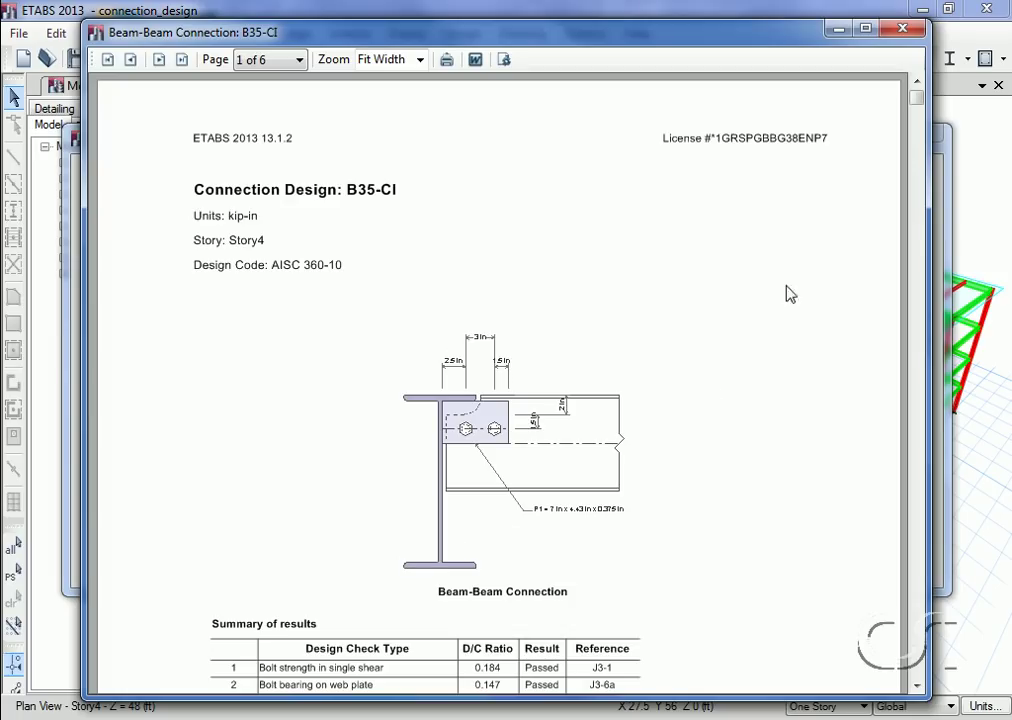
left_click_drag(915, 99, 918, 182)
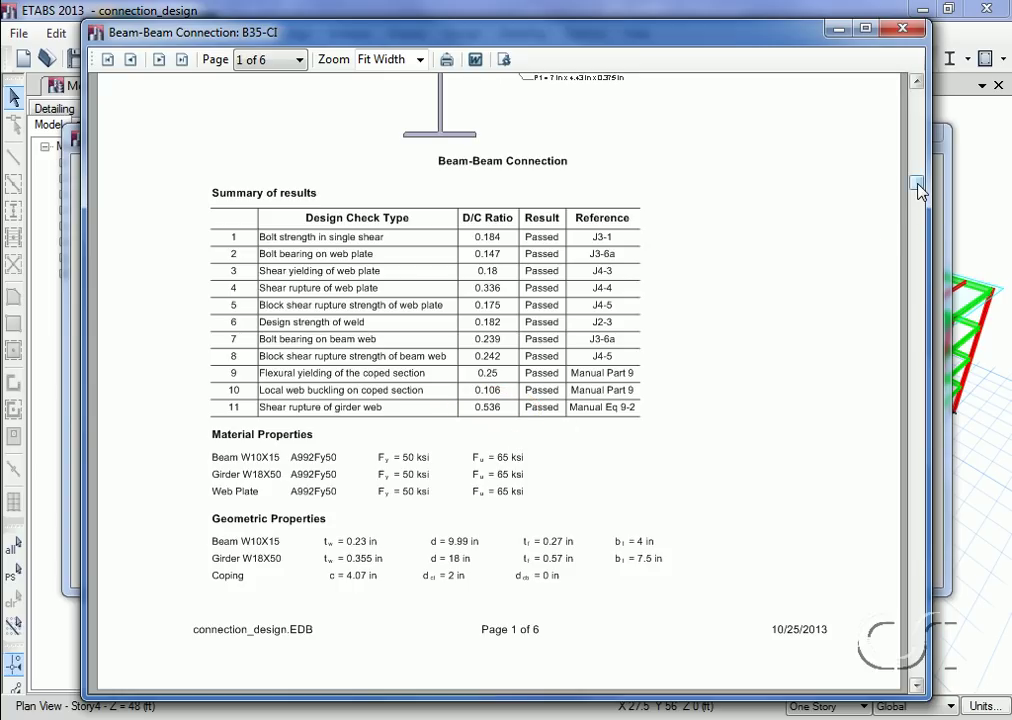
left_click_drag(918, 192, 905, 588)
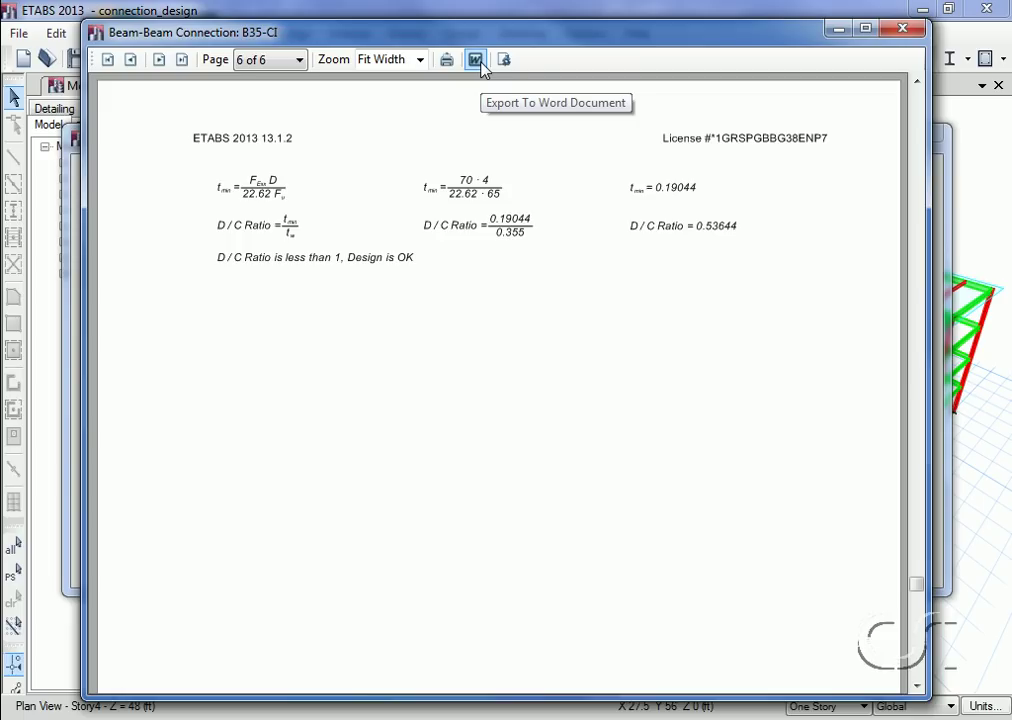
left_click(900, 29)
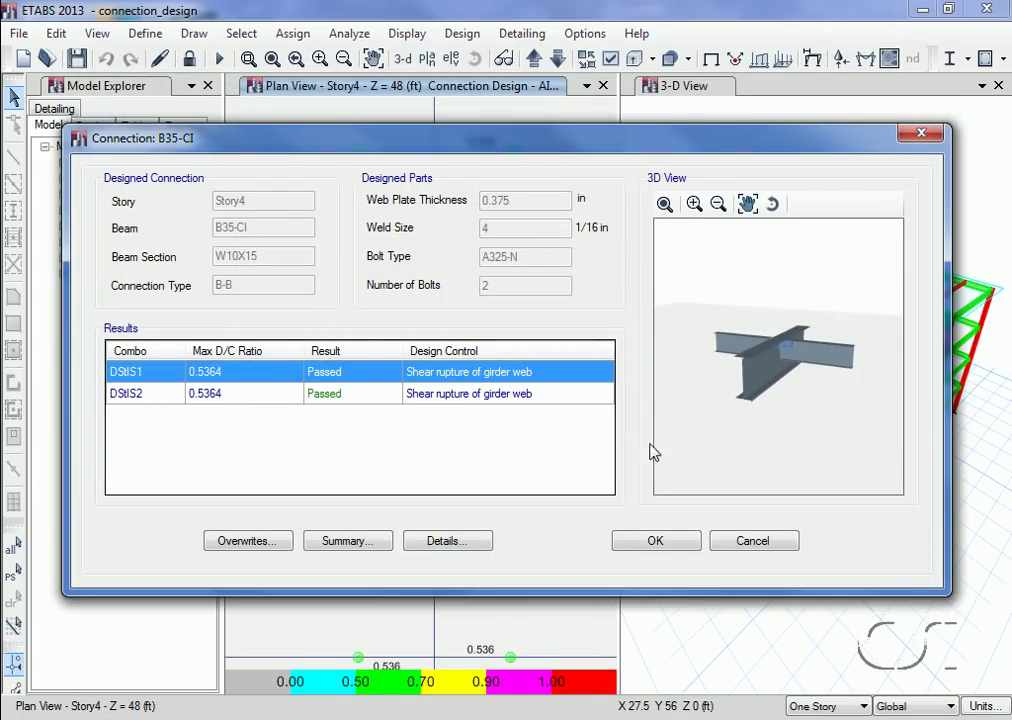
Close B35-CI, then open, review and close connection B8-CI's report (max ratio 0.251).
left_click(640, 540)
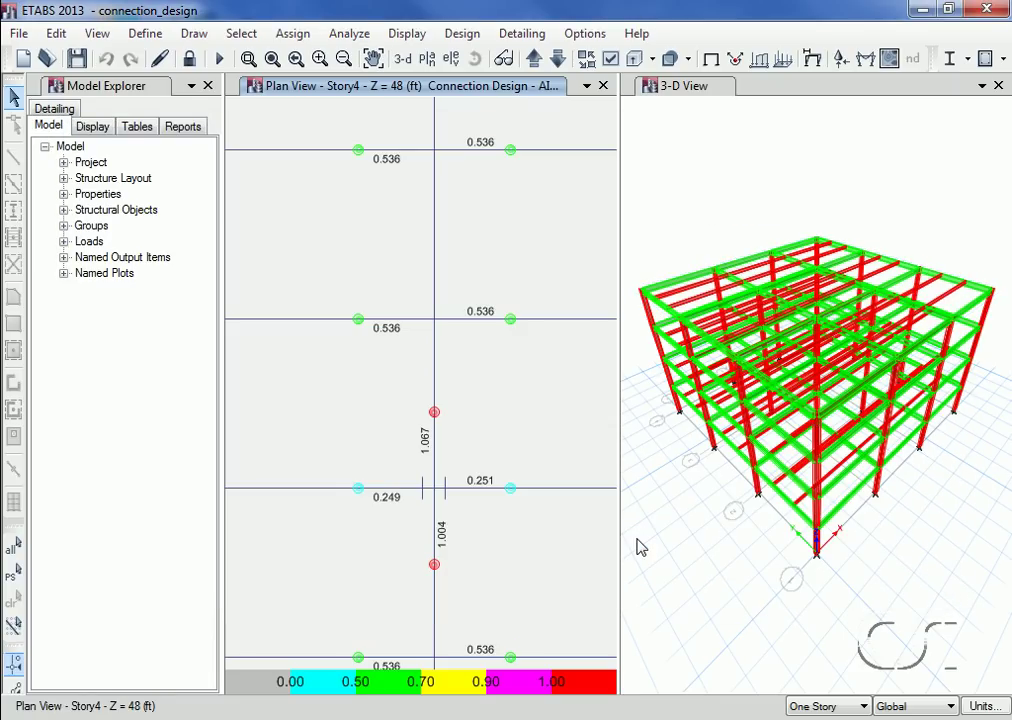
right_click(510, 490)
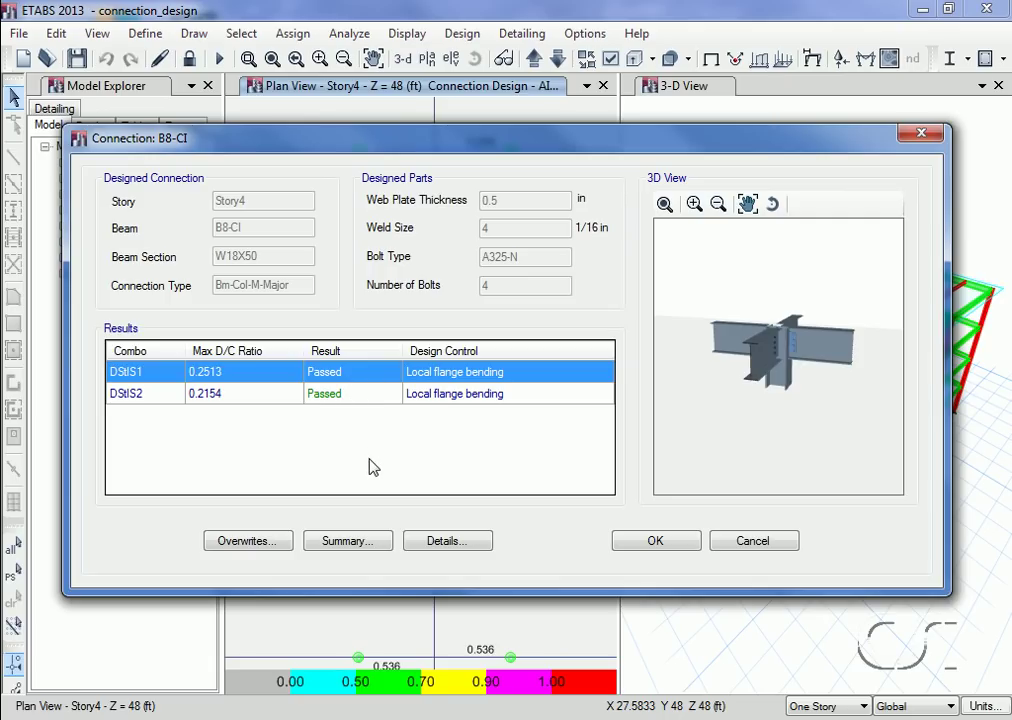
left_click(432, 545)
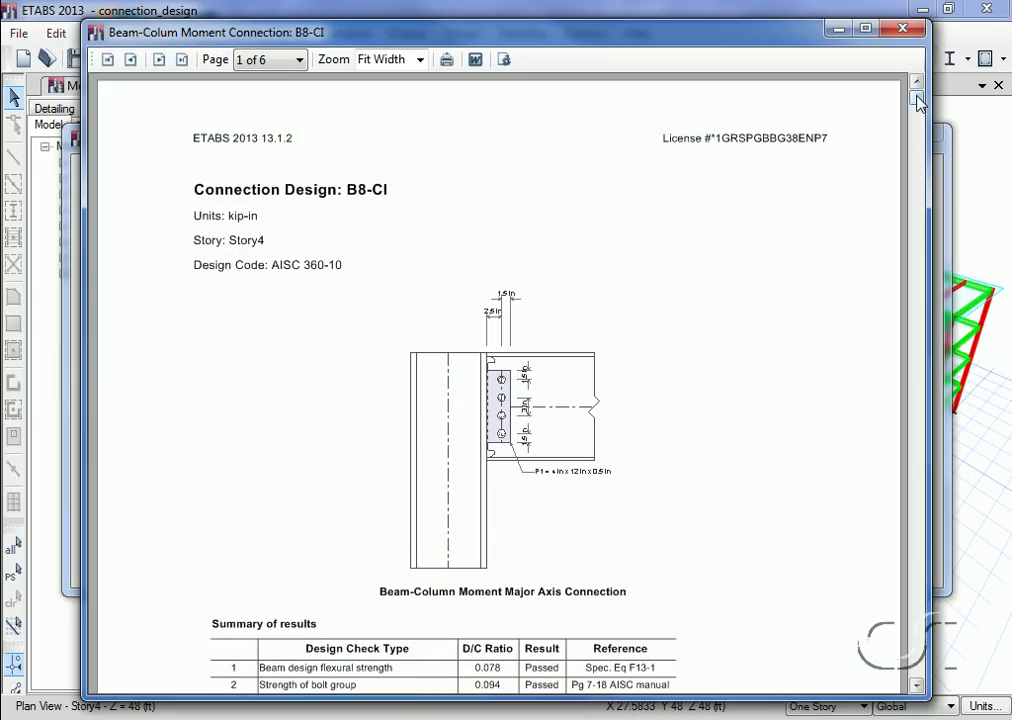
left_click_drag(917, 101, 917, 166)
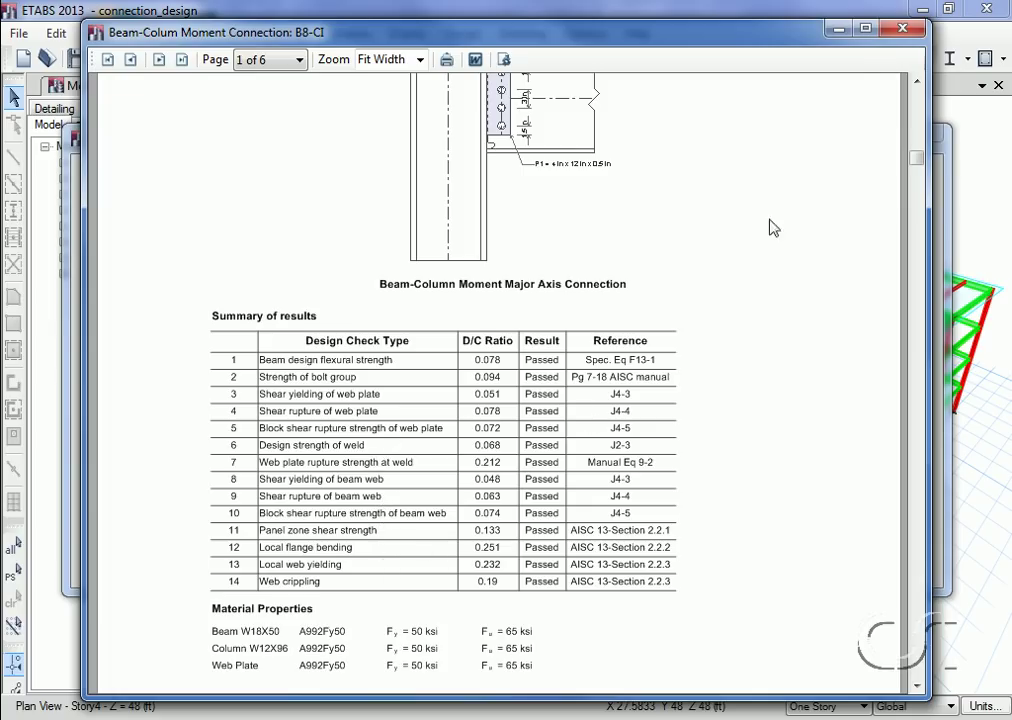
left_click(902, 32)
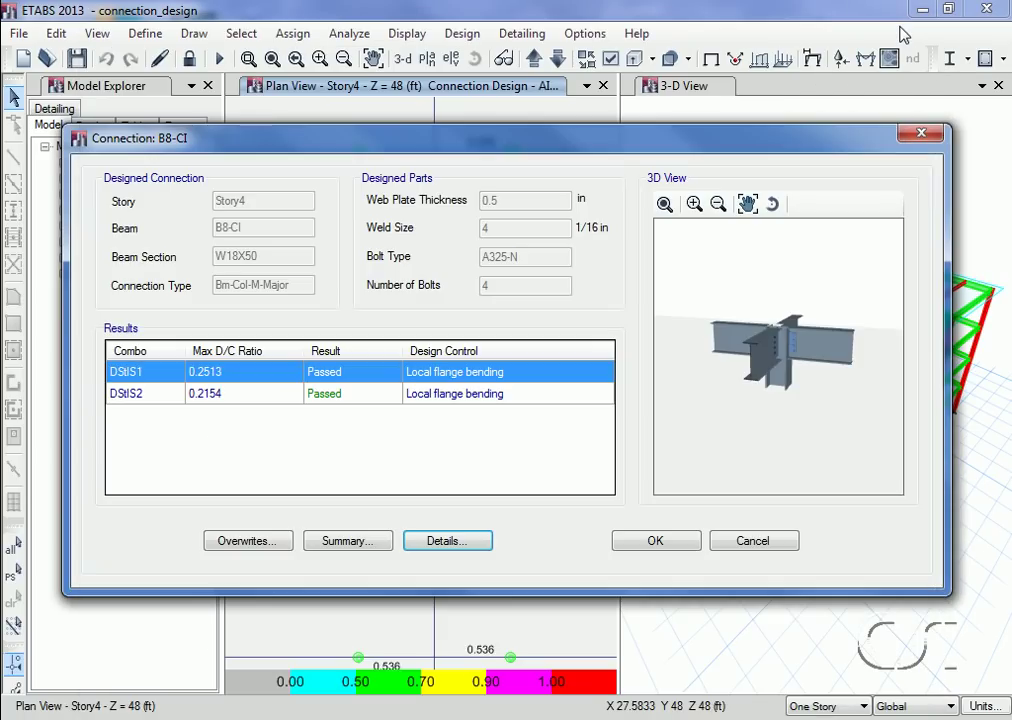
left_click(660, 544)
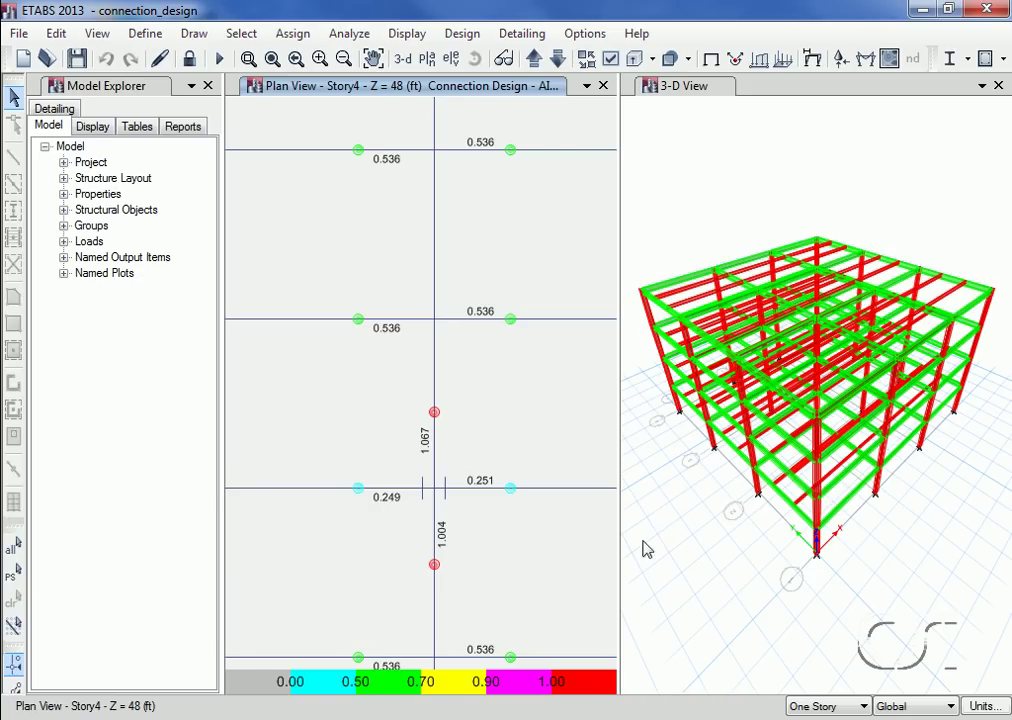
Review B18-CI's detailed report: DStlS1 fails tension-flange weld strength at 1.0668.
right_click(435, 414)
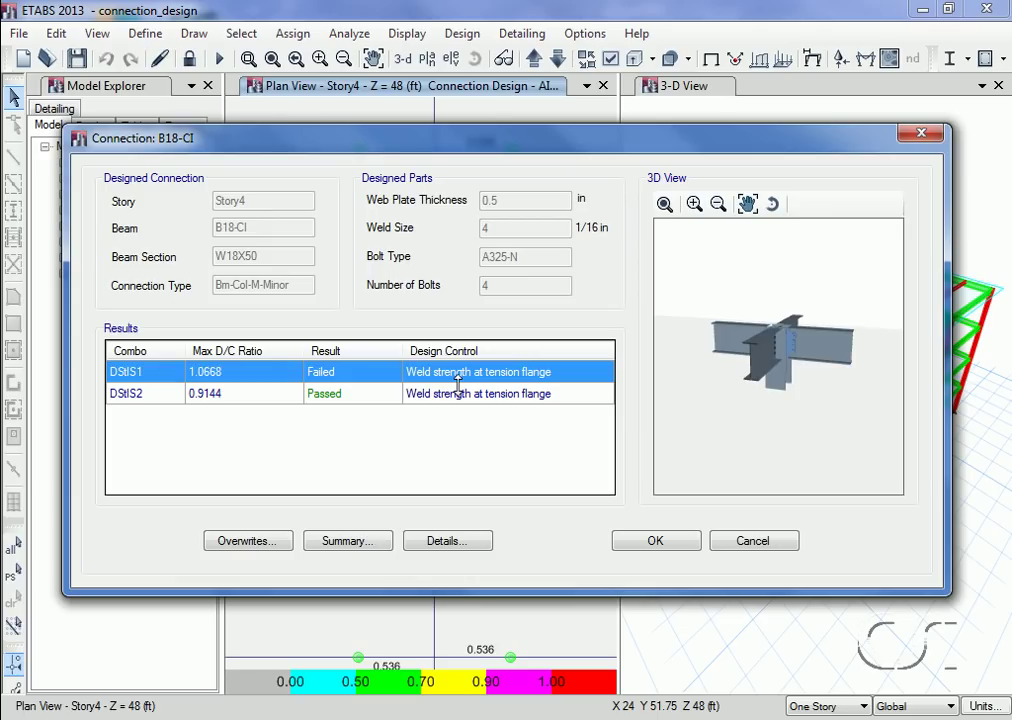
left_click(457, 542)
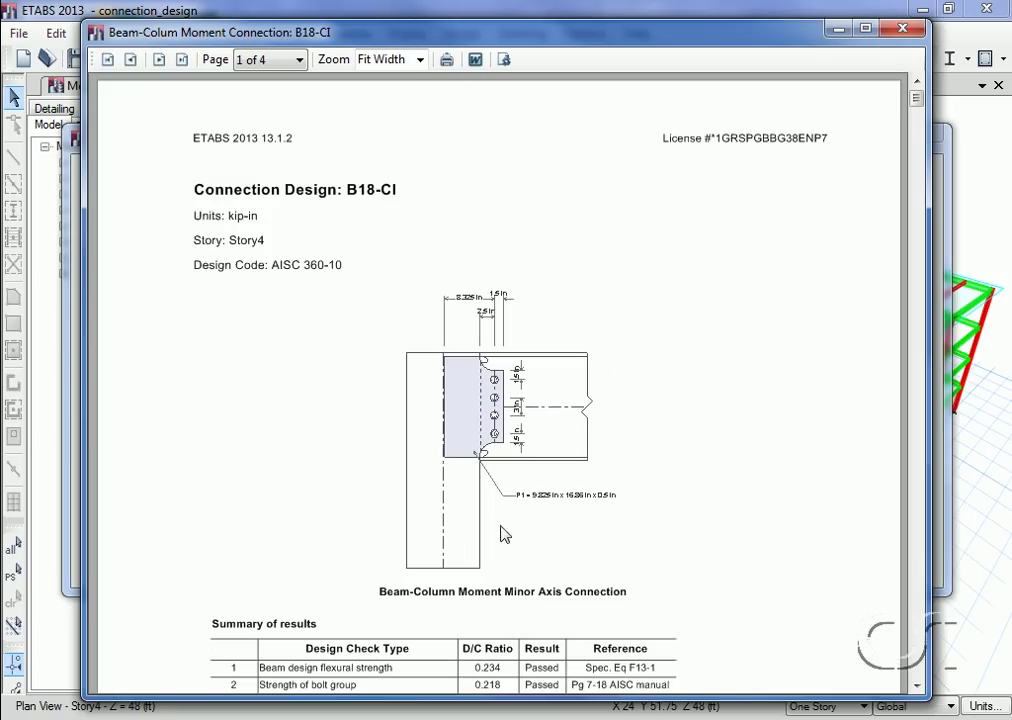
left_click_drag(916, 103, 908, 196)
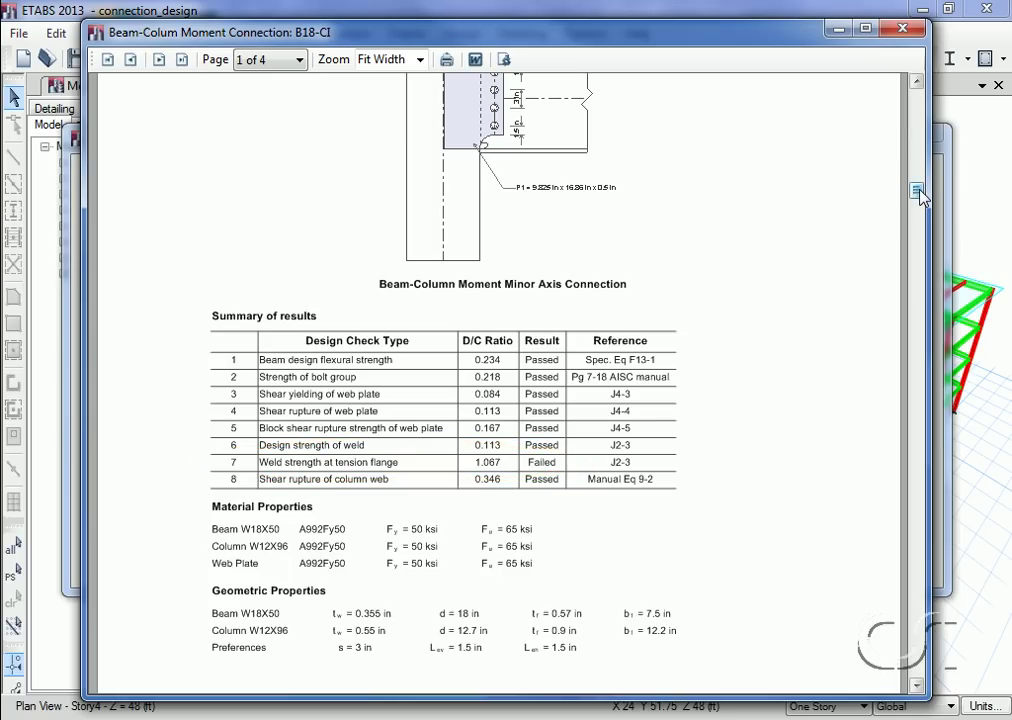
left_click_drag(918, 192, 866, 511)
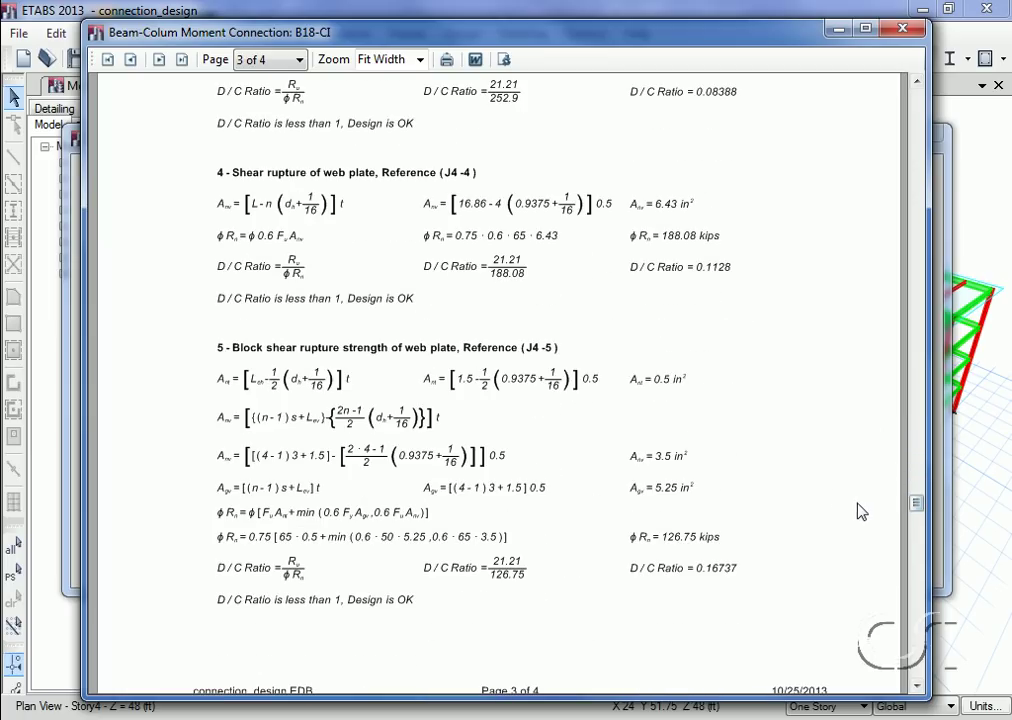
left_click(903, 27)
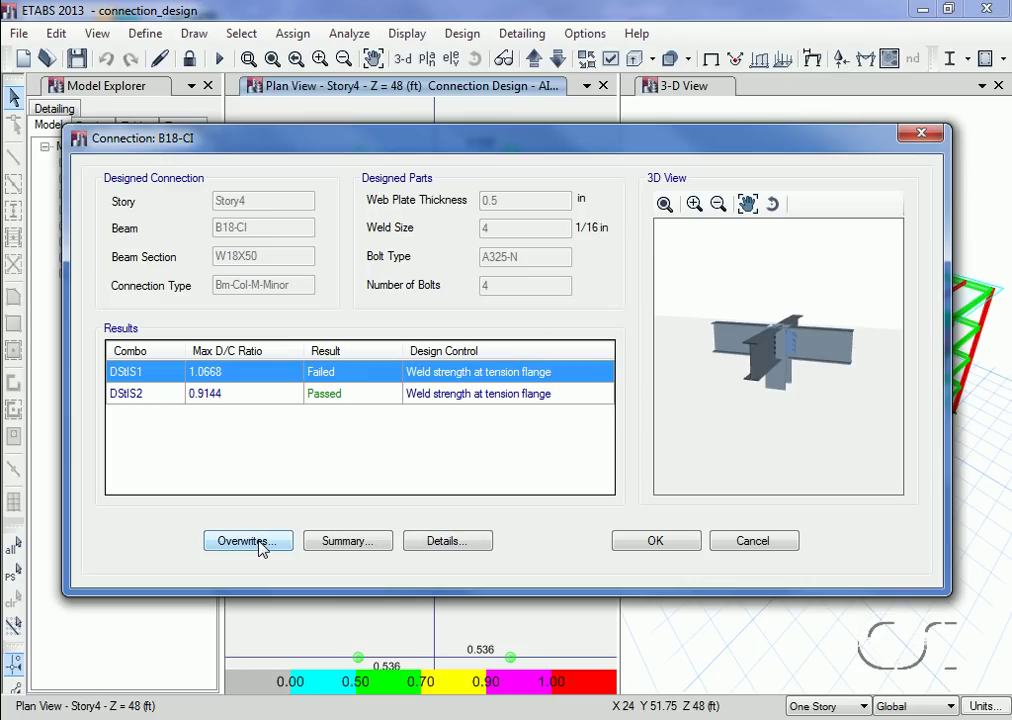
Overwrite B18-CI's weld thickness from 4 to 6/16 in, lowering its ratio to 0.711.
left_click(259, 543)
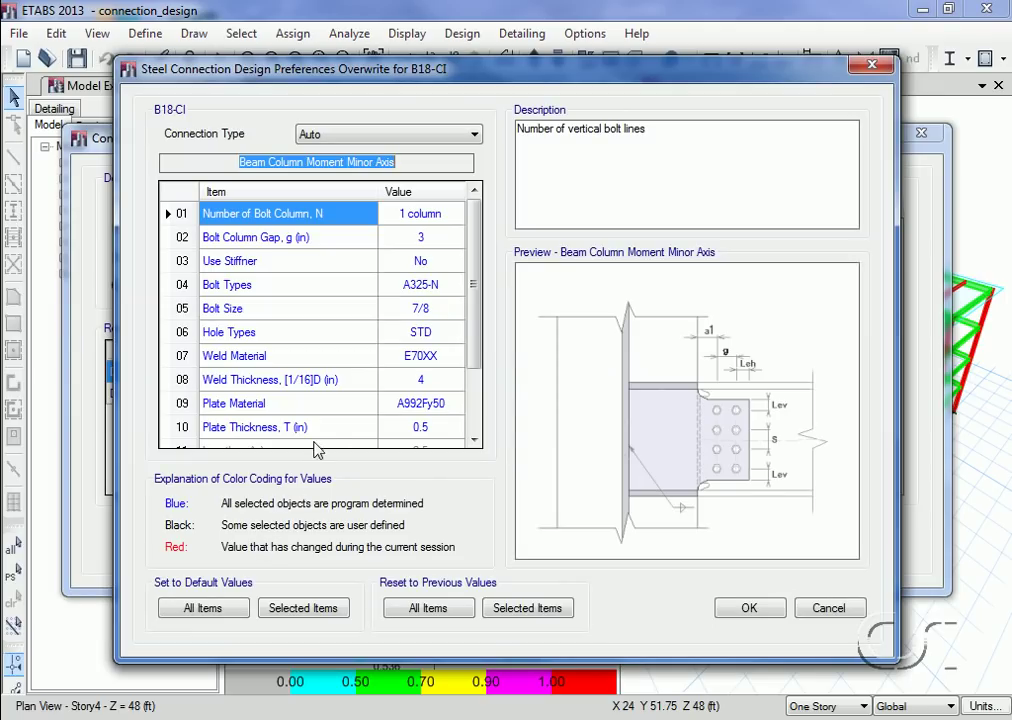
left_click(435, 380)
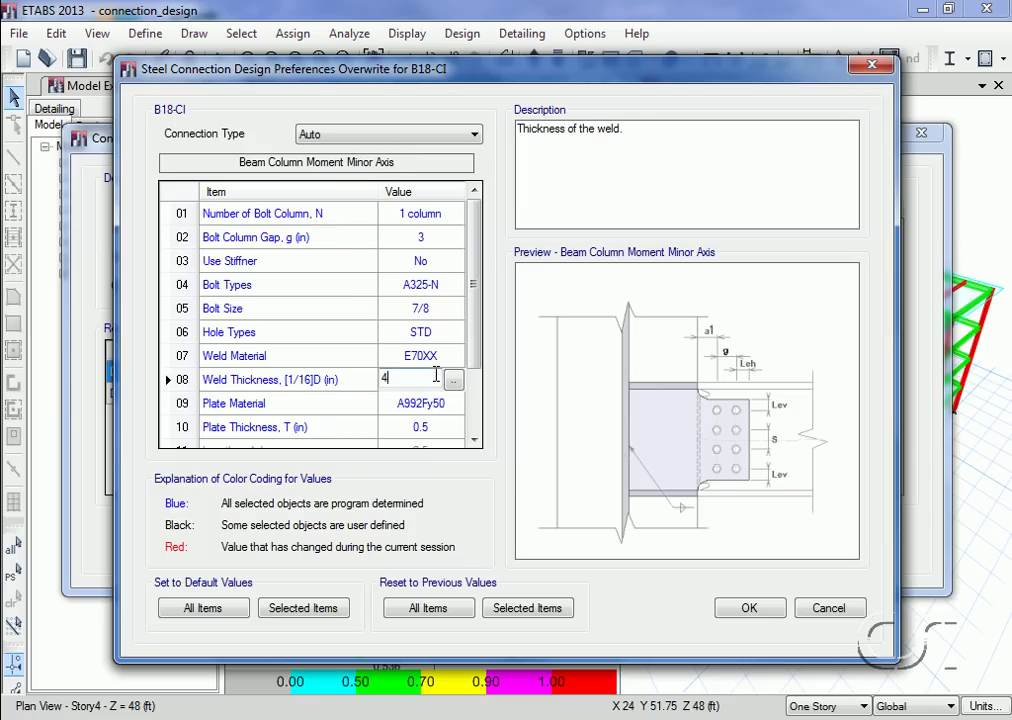
double_click(383, 378)
type("6")
left_click(751, 612)
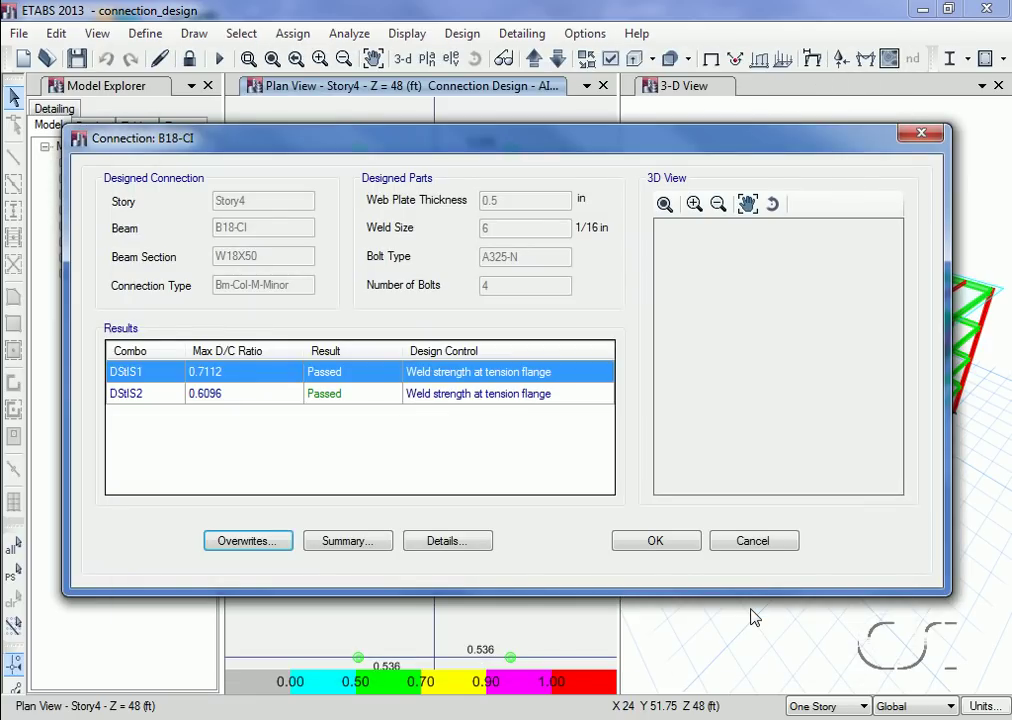
left_click(695, 547)
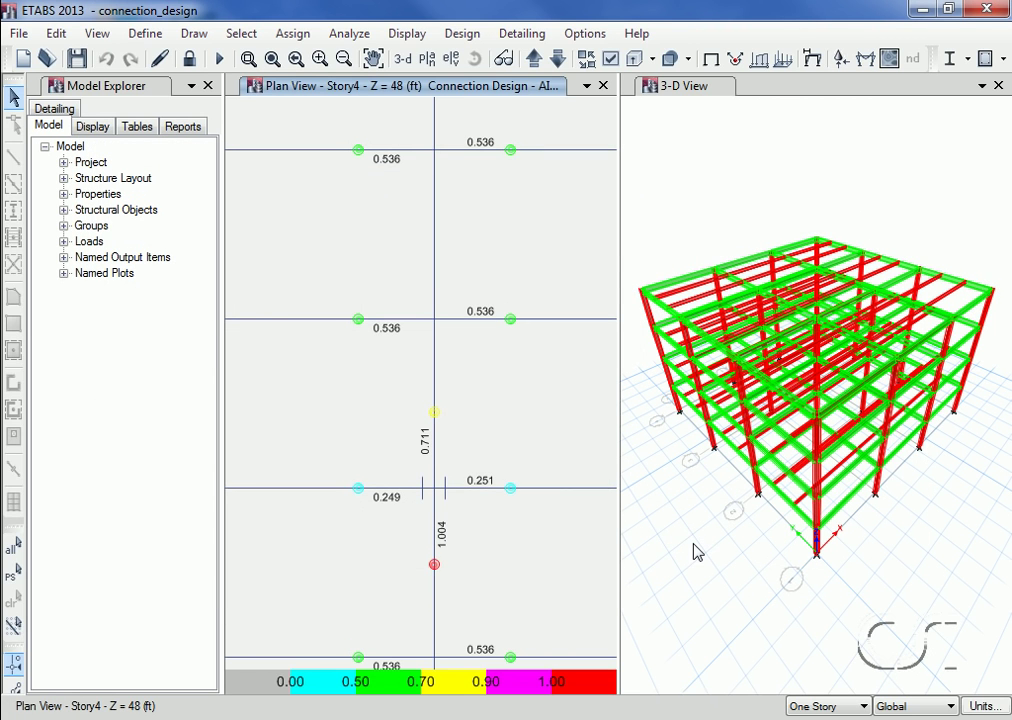
Open the revised B18-CI summary report from the plan view and scroll through its passing checks.
left_click(535, 510)
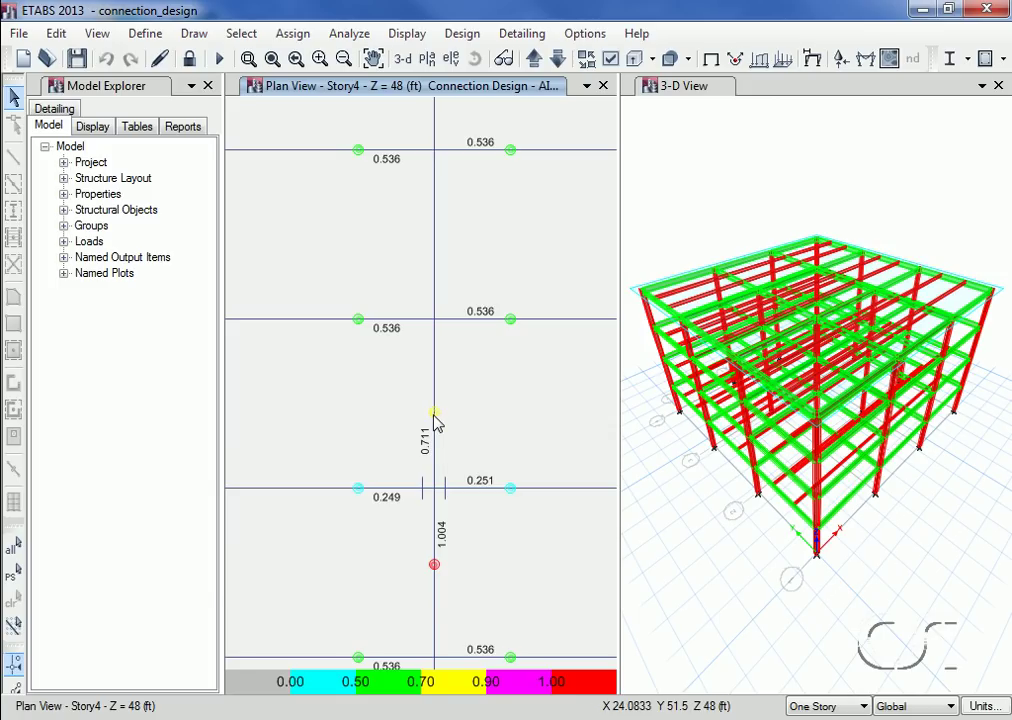
right_click(437, 422)
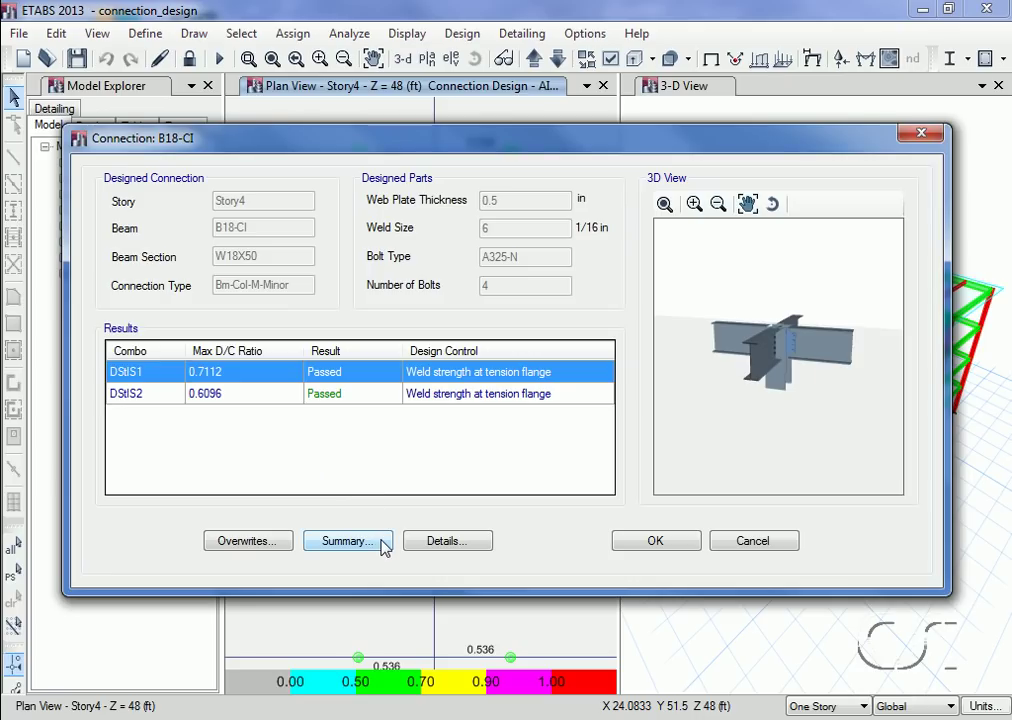
left_click(383, 545)
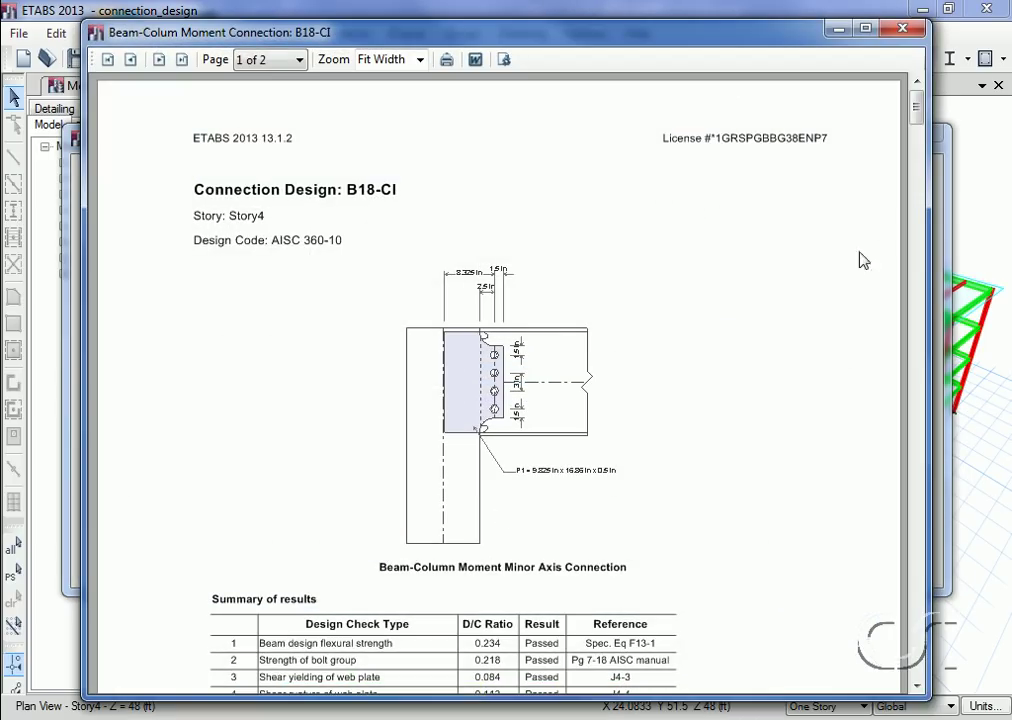
left_click_drag(917, 106, 902, 206)
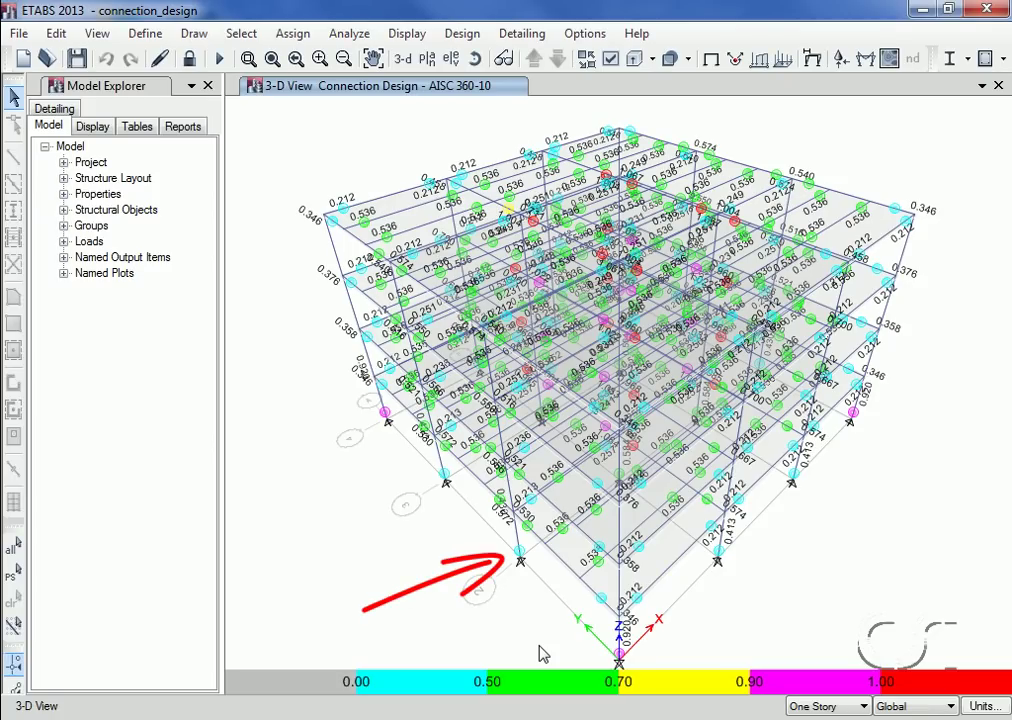
right_click(520, 558)
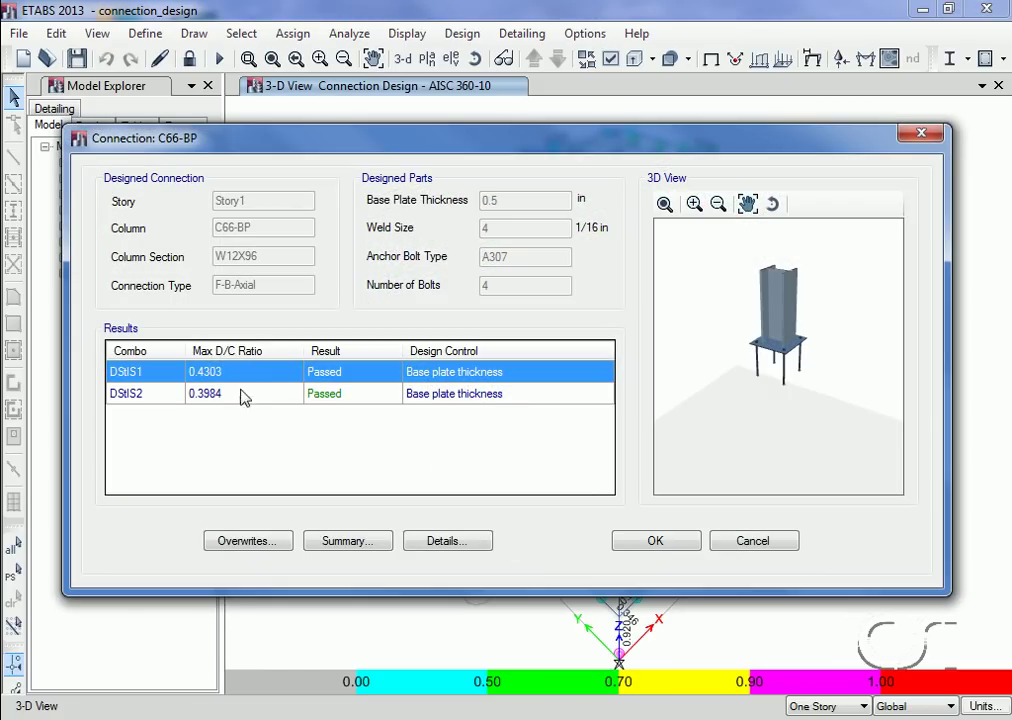
left_click(243, 398)
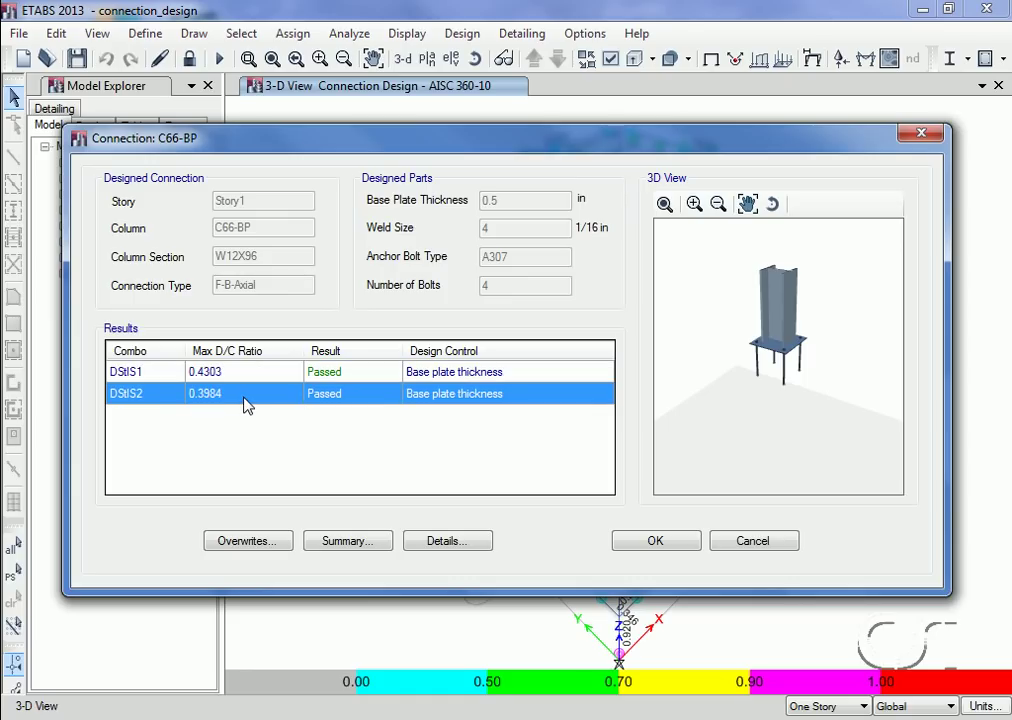
left_click(428, 543)
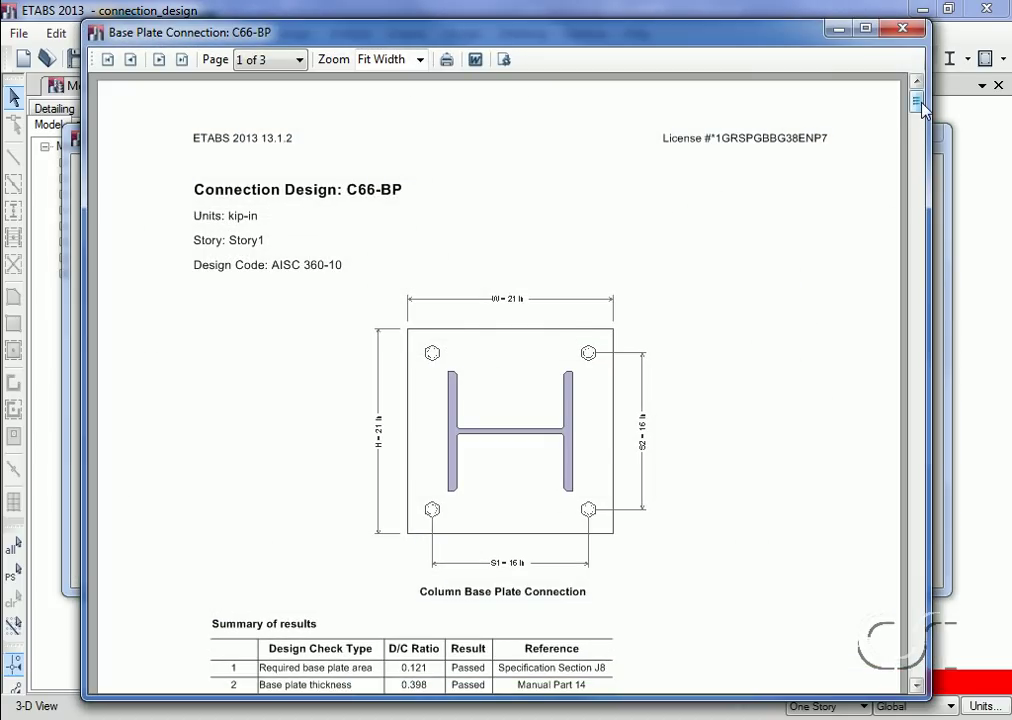
left_click_drag(918, 107, 899, 212)
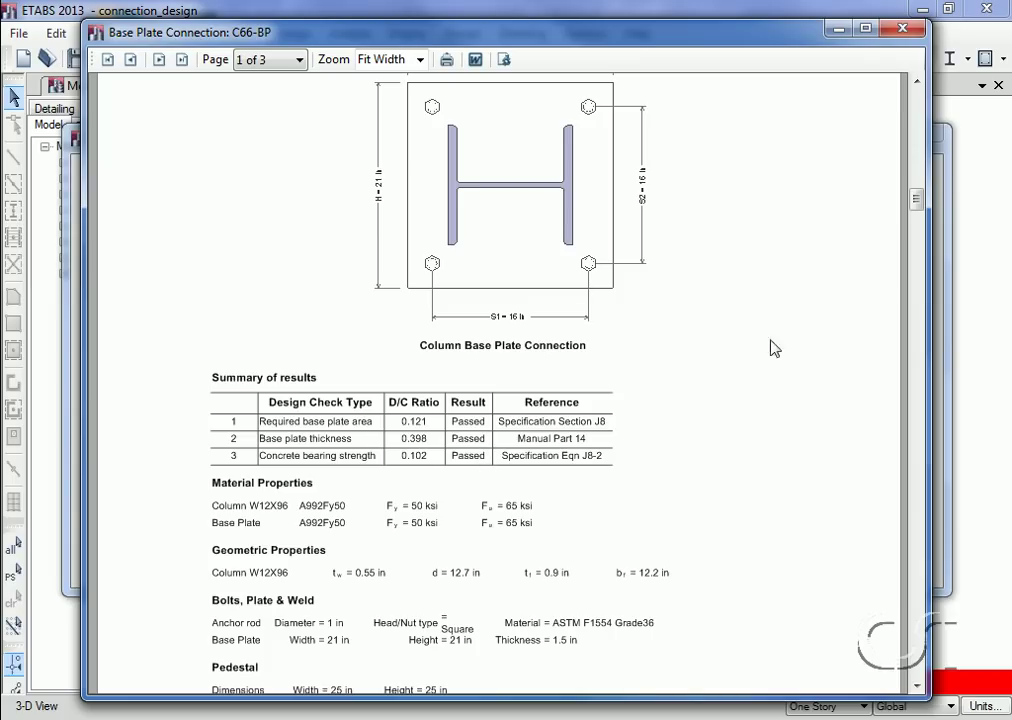
left_click_drag(918, 210, 889, 518)
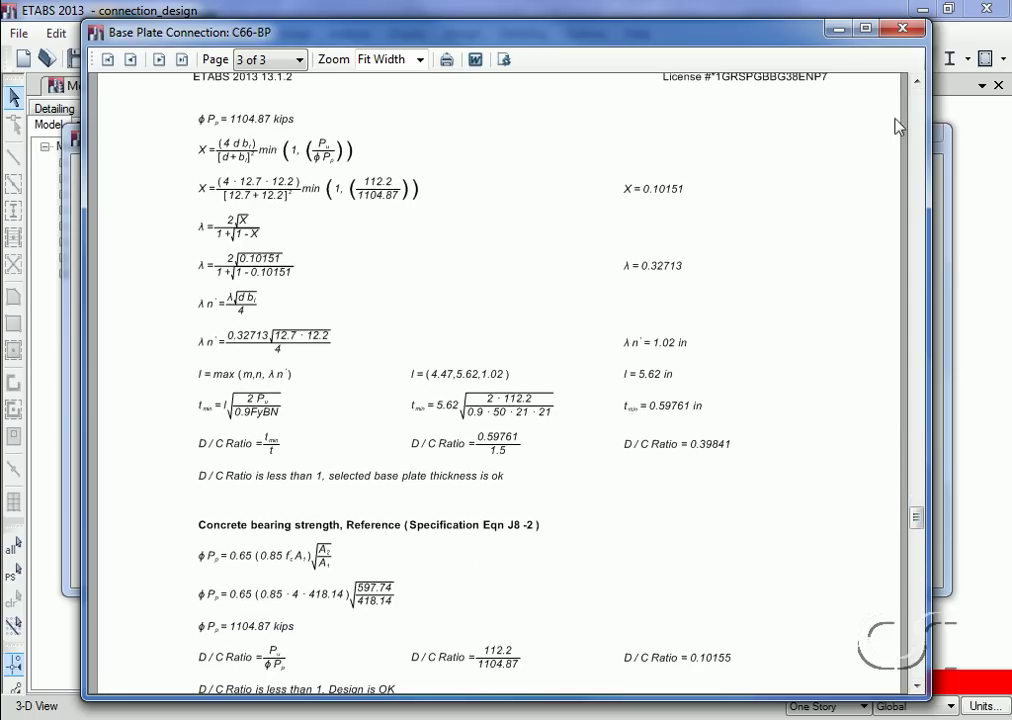
left_click(918, 30)
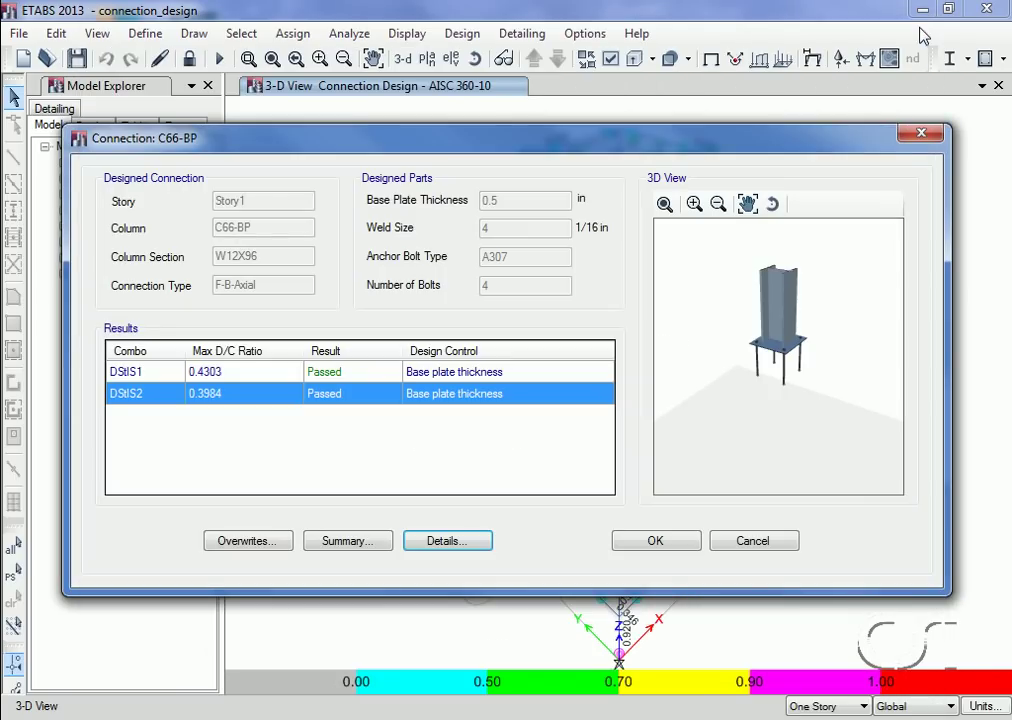
left_click(920, 135)
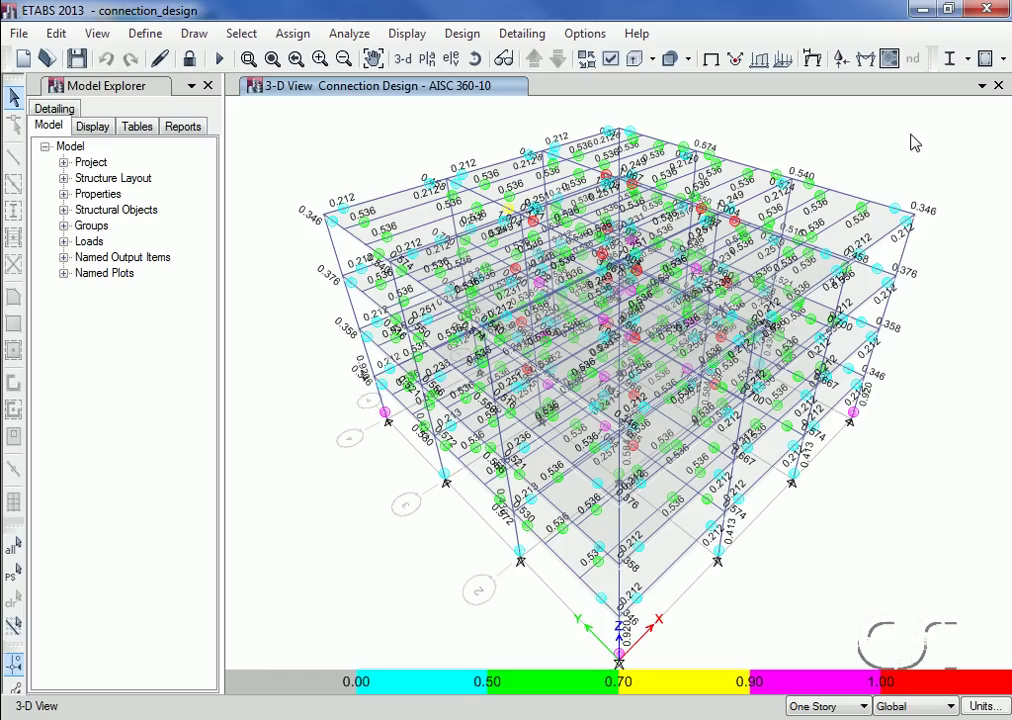